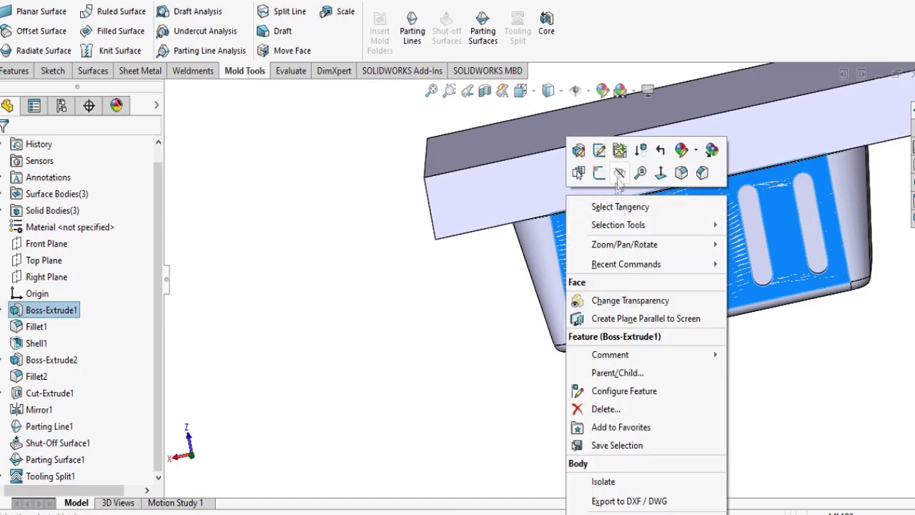
Hide the basket body and show the Tooling Split1[1] mold body.
left_click(568, 249)
right_click(568, 250)
left_click(617, 174)
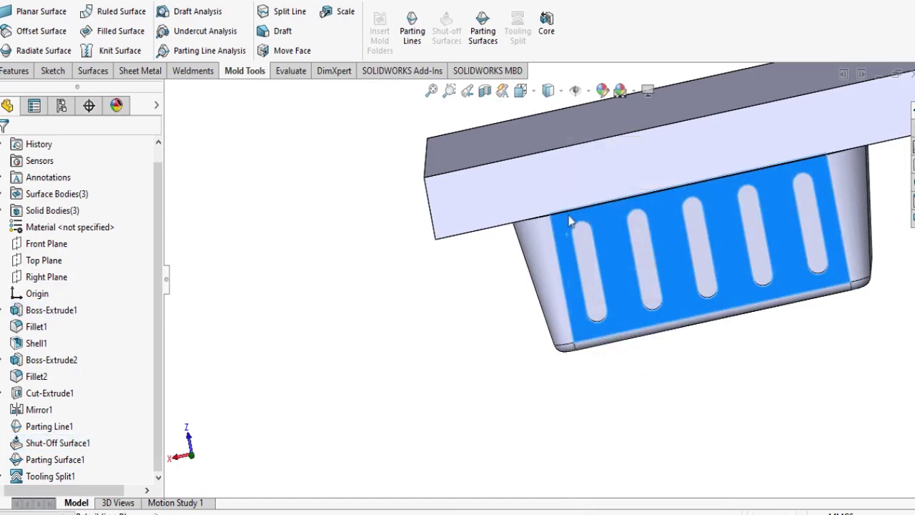
left_click(12, 213)
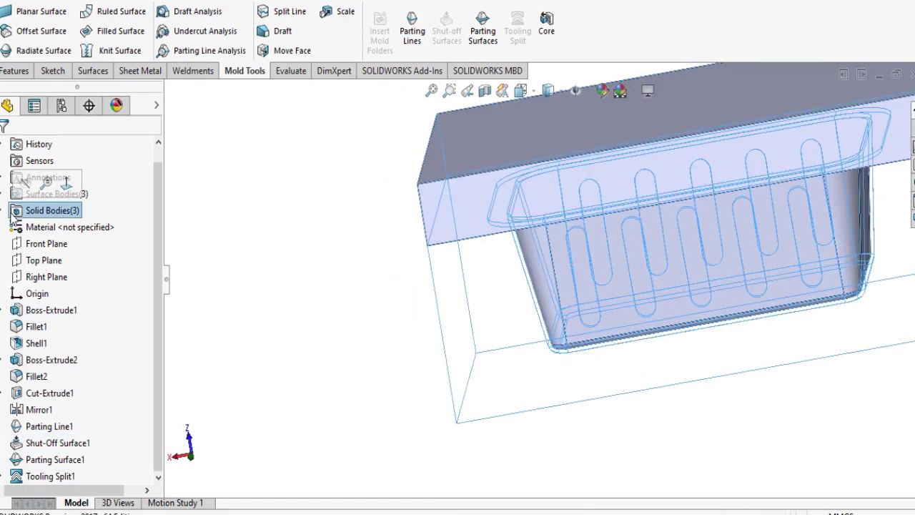
left_click(2, 215)
right_click(50, 247)
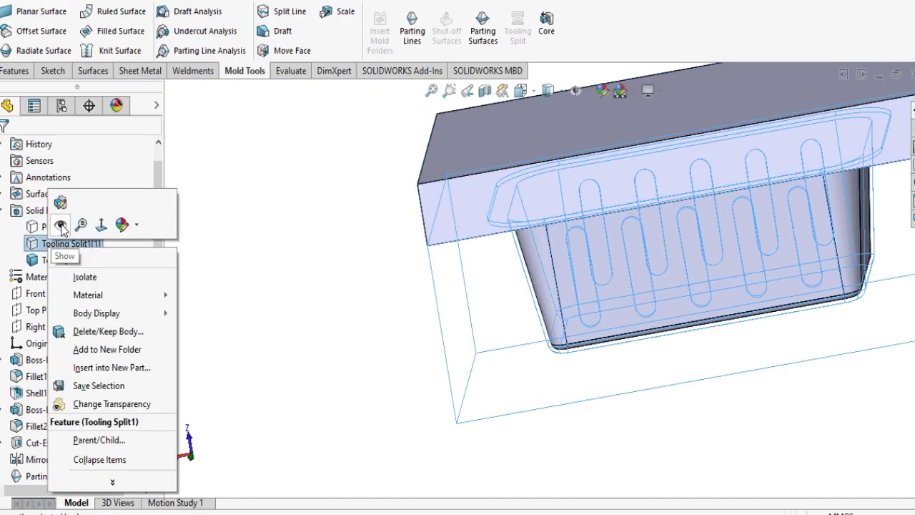
left_click(61, 226)
Hide the Tooling Split1[2] body and the surface body covering the mold cavity.
right_click(80, 245)
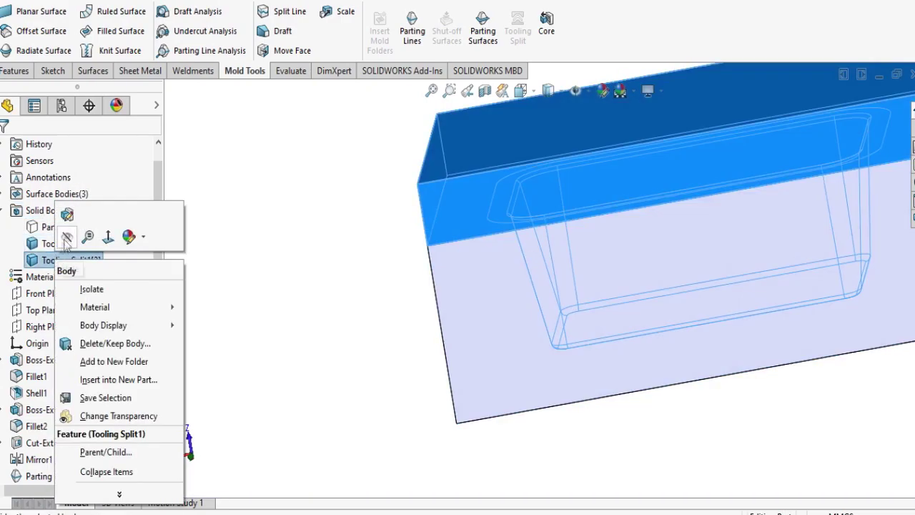
left_click(221, 257)
scroll(484, 216, "down", 5)
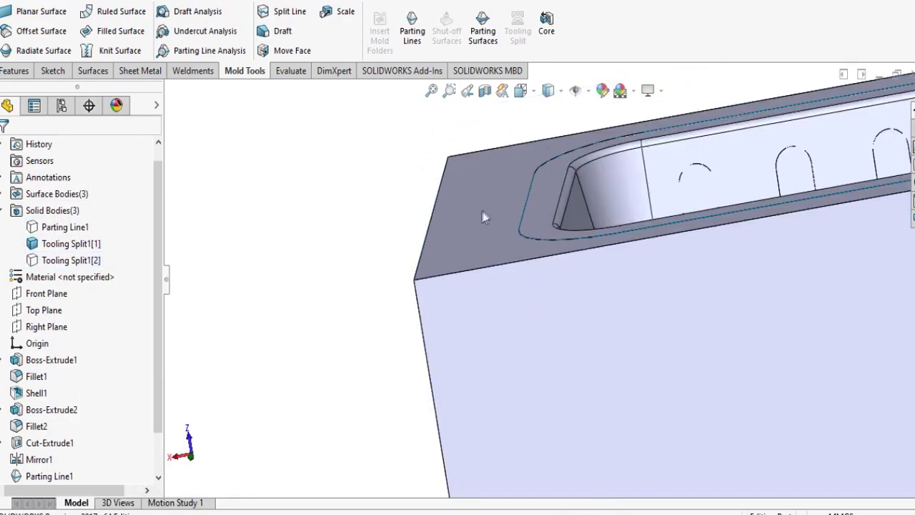
right_click(539, 206)
left_click(593, 175)
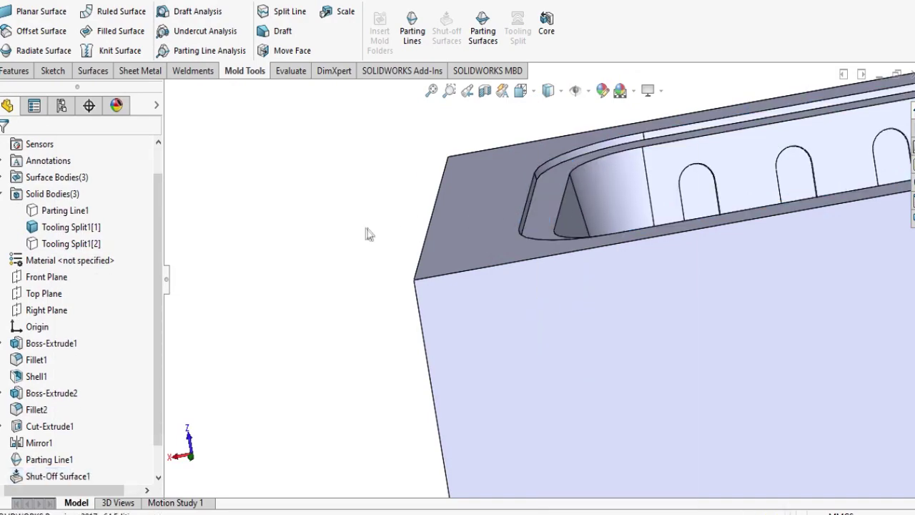
Hide the Tooling Split1[1] body and show the Tooling Split1[2] and Parting Line1 bodies.
scroll(106, 251, "up", 3)
scroll(106, 251, "up", 2)
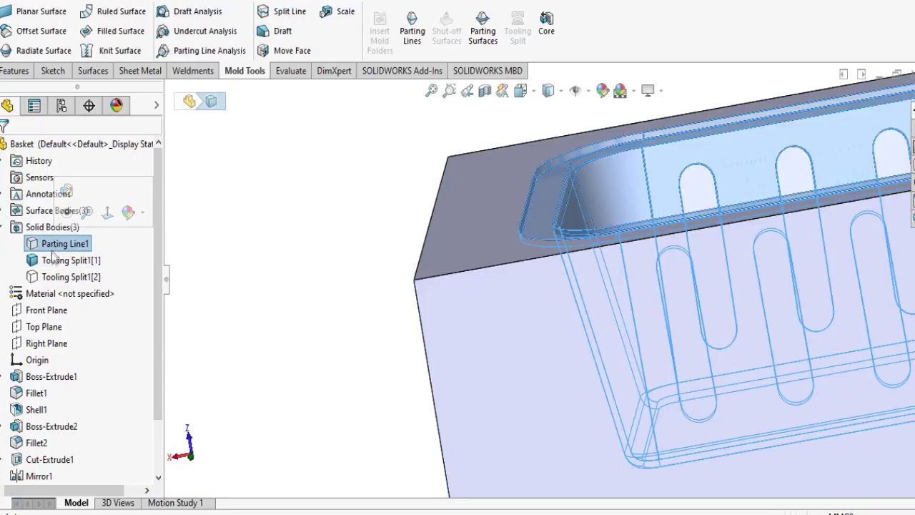
right_click(53, 262)
left_click(64, 236)
right_click(57, 278)
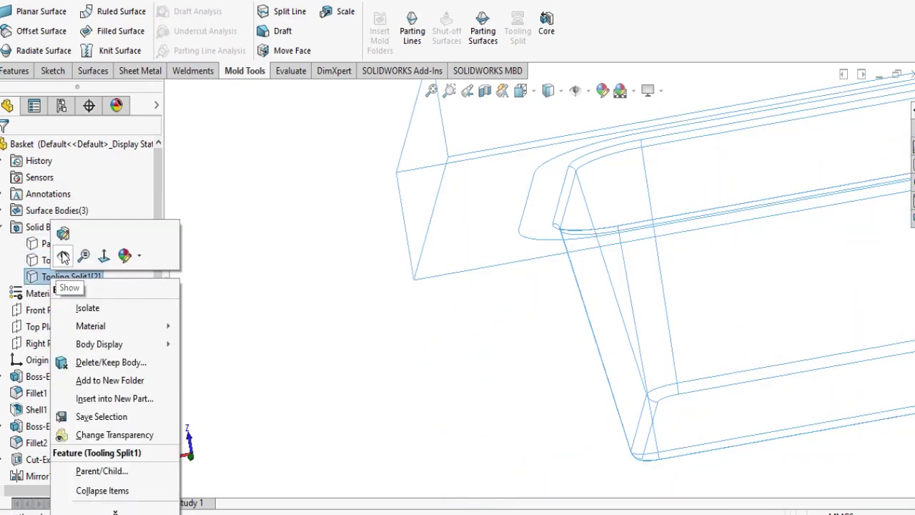
left_click(64, 252)
left_click(297, 307)
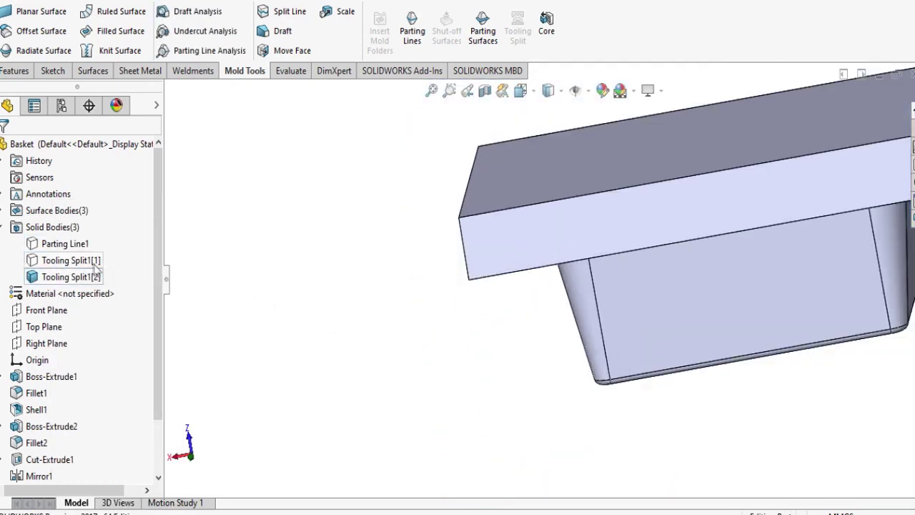
right_click(88, 245)
left_click(97, 224)
left_click(304, 276)
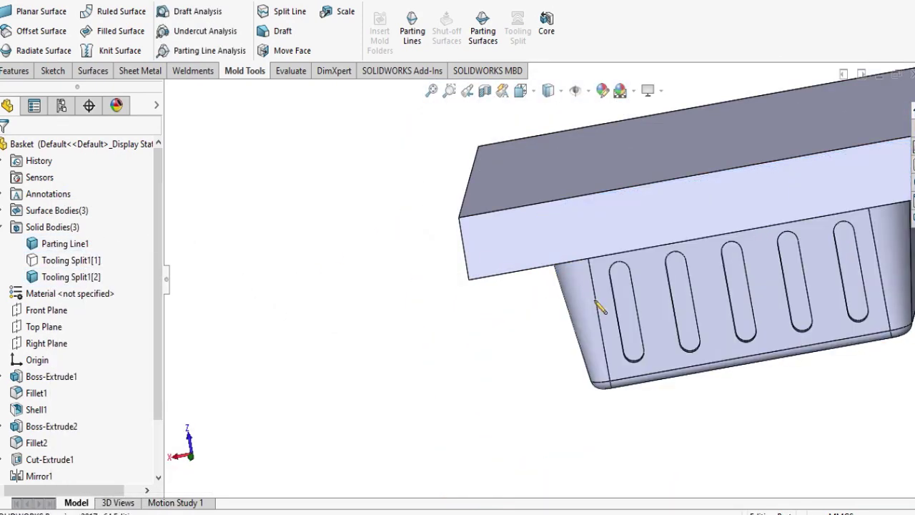
Sketch a corner rectangle enclosing all five slots on the basket's long side face.
middle_click_drag(601, 308, 468, 249)
scroll(779, 305, "up", 4)
scroll(681, 251, "down", 4)
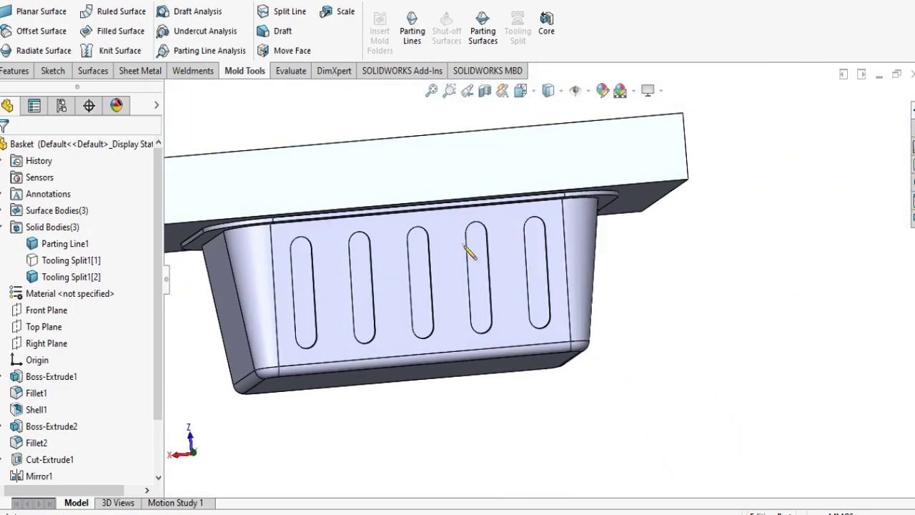
right_click(455, 241)
left_click(484, 177)
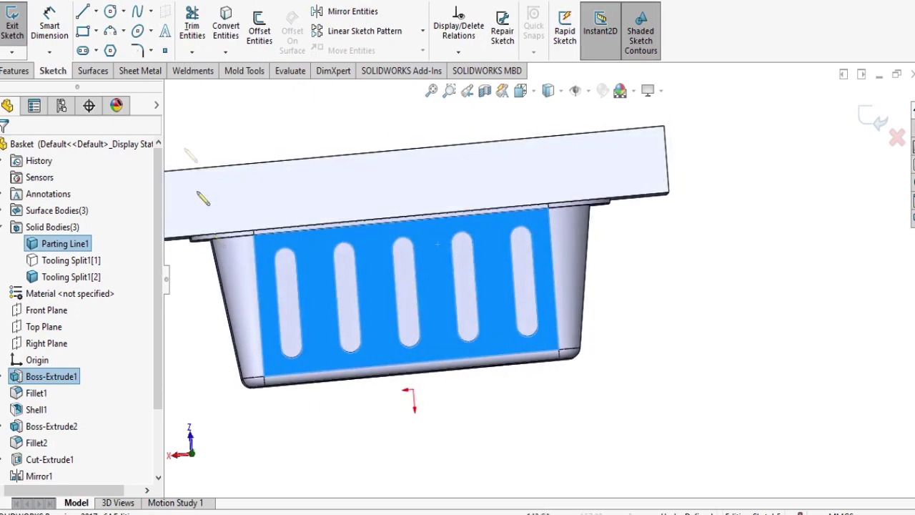
left_click(95, 31)
left_click(121, 48)
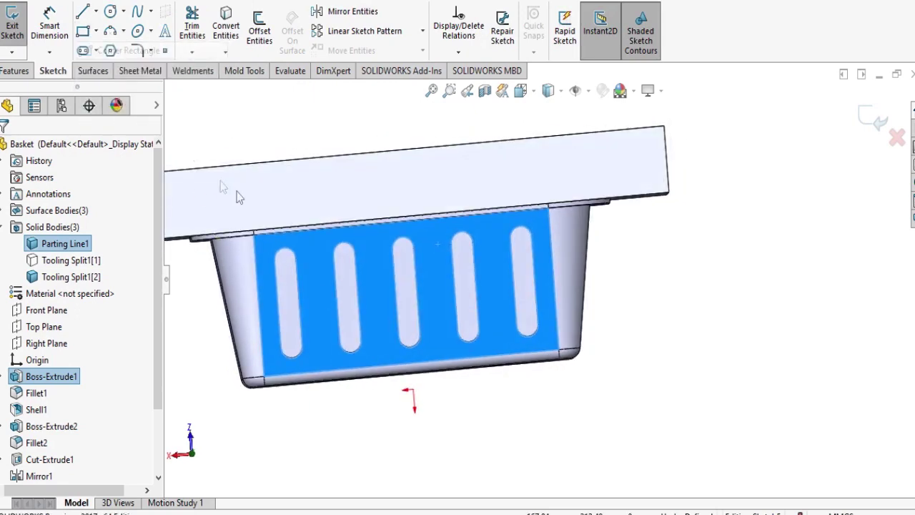
left_click(270, 247)
left_click(549, 340)
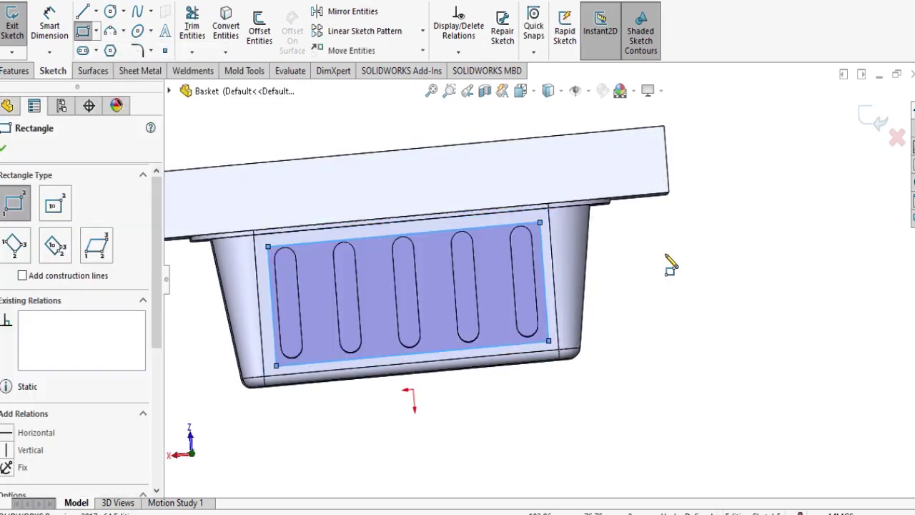
right_click(668, 261)
left_click(707, 270)
Dimension the rectangle's left side 6 mm from the left edge of the slotted face.
left_click(49, 28)
scroll(336, 350, "down", 3)
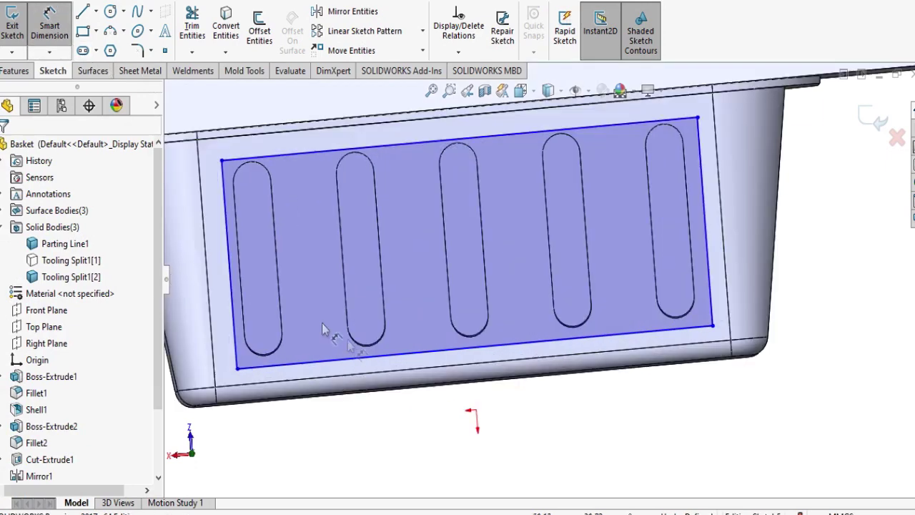
left_click(228, 294)
left_click(209, 308)
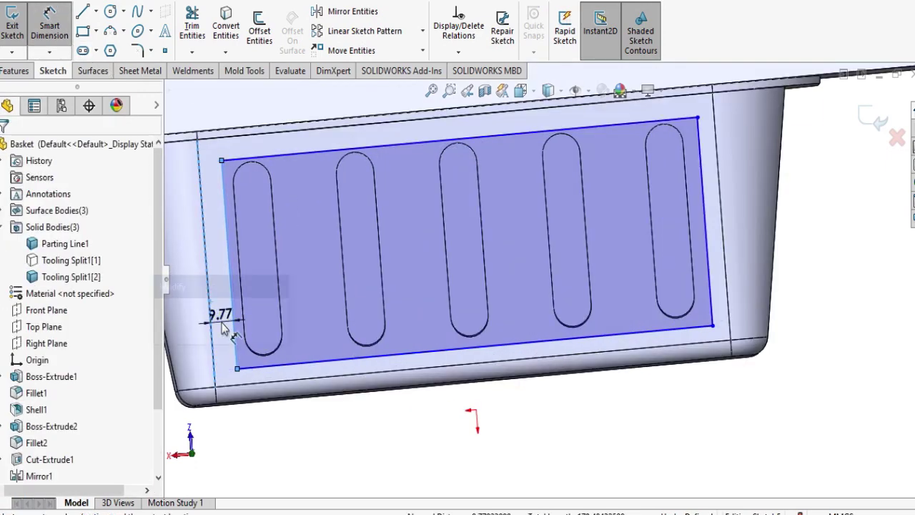
left_click(226, 329)
type("6")
key("Return")
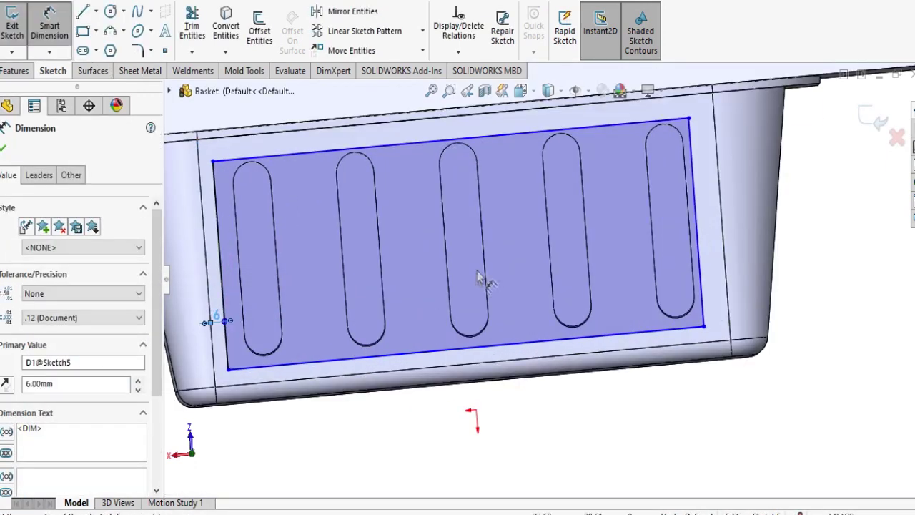
Dimension the rectangle's right side 6 mm from the right edge of the slotted face.
left_click(701, 266)
left_click(729, 266)
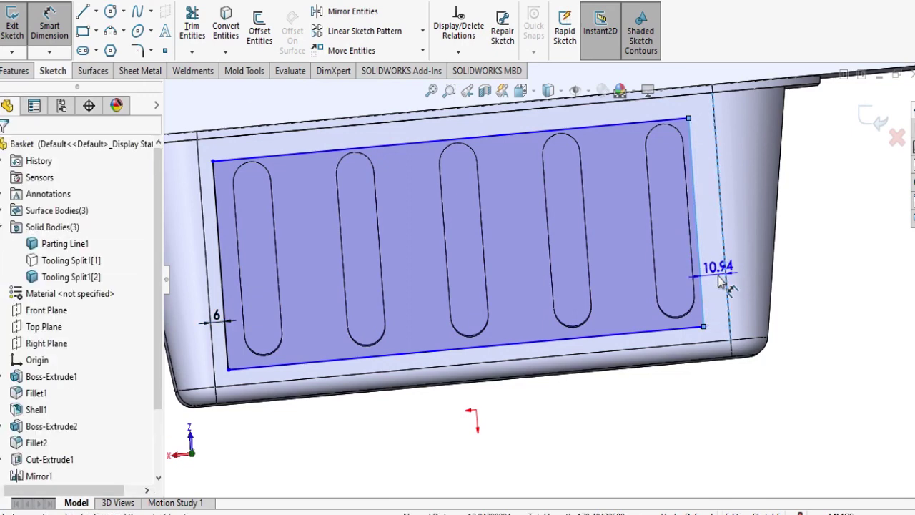
left_click(724, 289)
type("6")
key("Return")
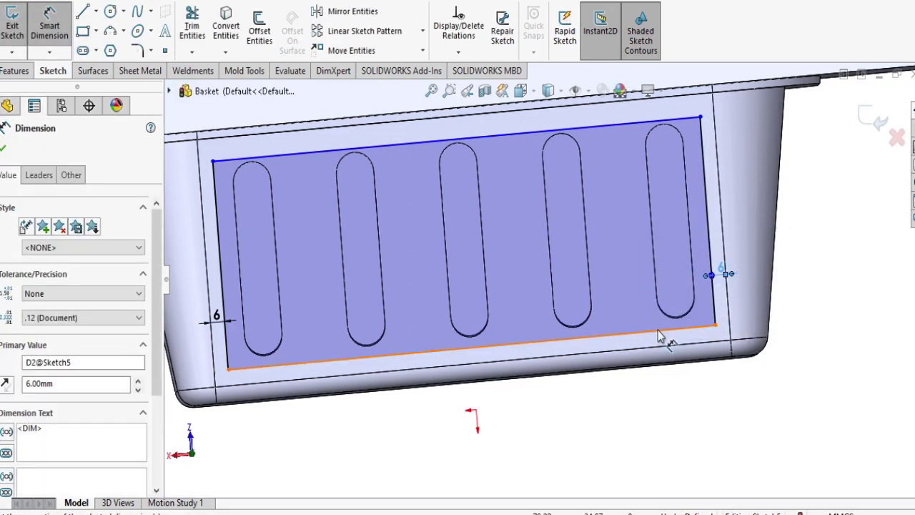
Dimension the rectangle's lower side 3 mm from the lower edge of the slotted face.
left_click(658, 331)
left_click(660, 349)
left_click(671, 352)
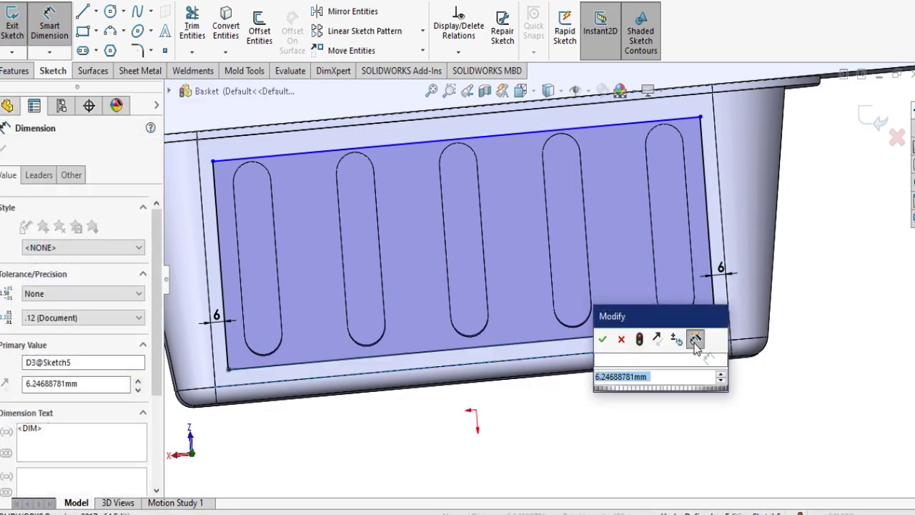
type("3")
key("Return")
Dimension the rectangle's upper side 3 mm from the edge where the slotted face meets the rim.
key("f")
scroll(511, 229, "down", 5)
scroll(511, 229, "down", 3)
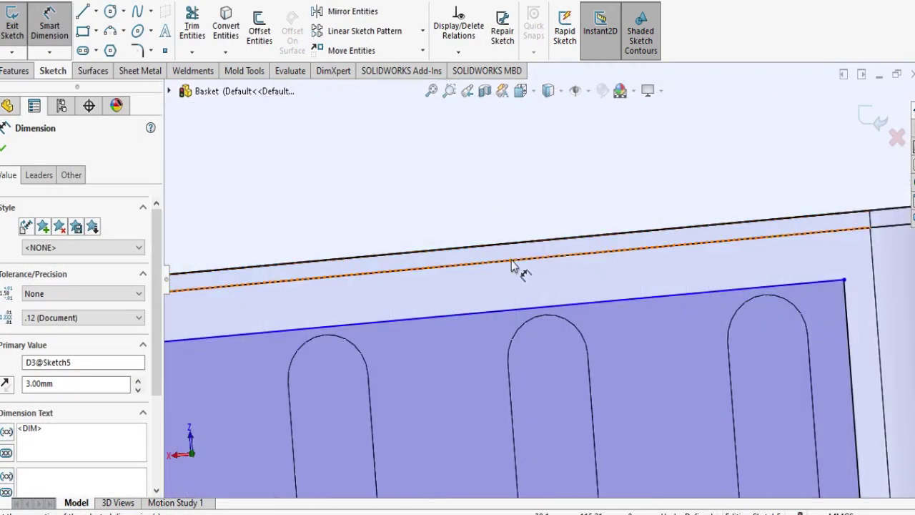
scroll(515, 245, "down", 3)
left_click(560, 265)
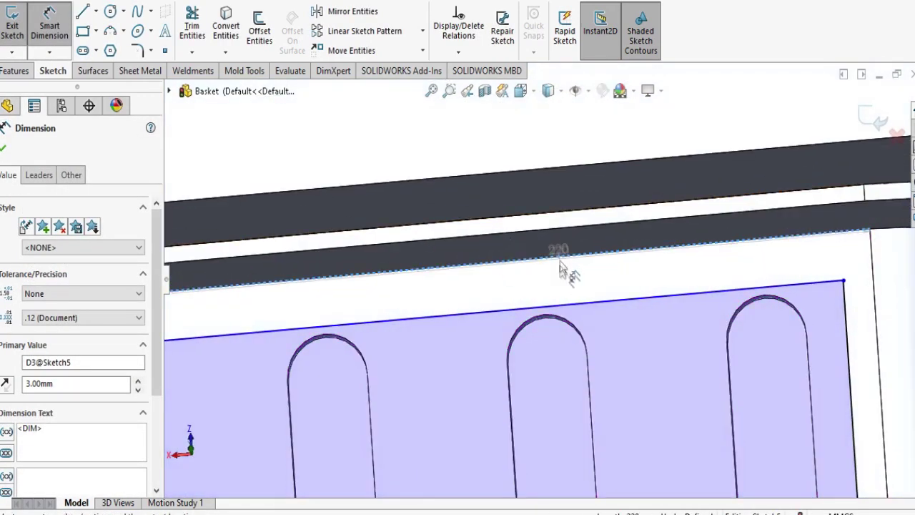
left_click(560, 301)
left_click(548, 301)
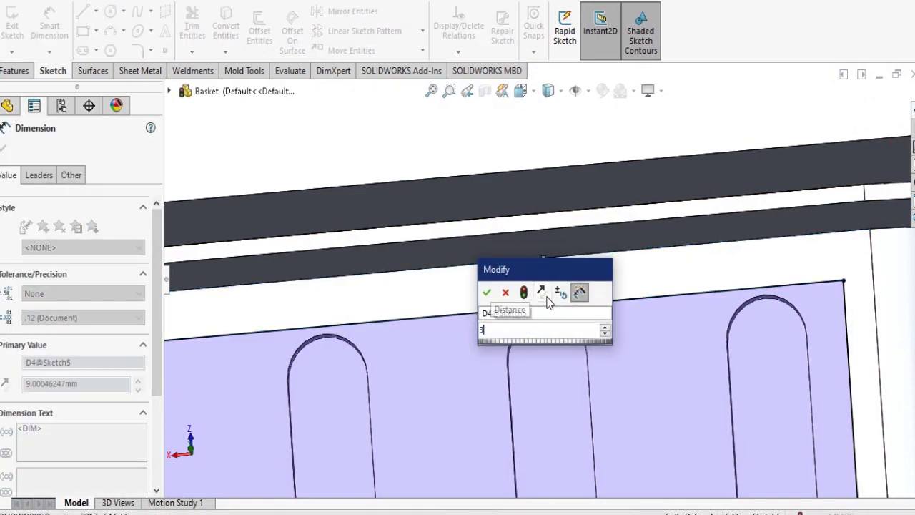
type("3")
key("Return")
Exit the rectangle sketch.
key("f")
scroll(560, 299, "up", 3)
key("Escape")
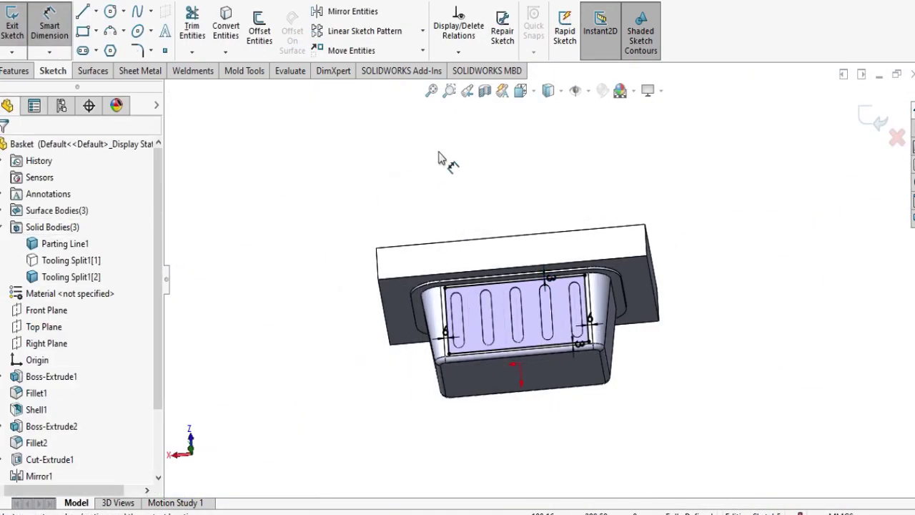
middle_click_drag(438, 158, 431, 191)
left_click(876, 115)
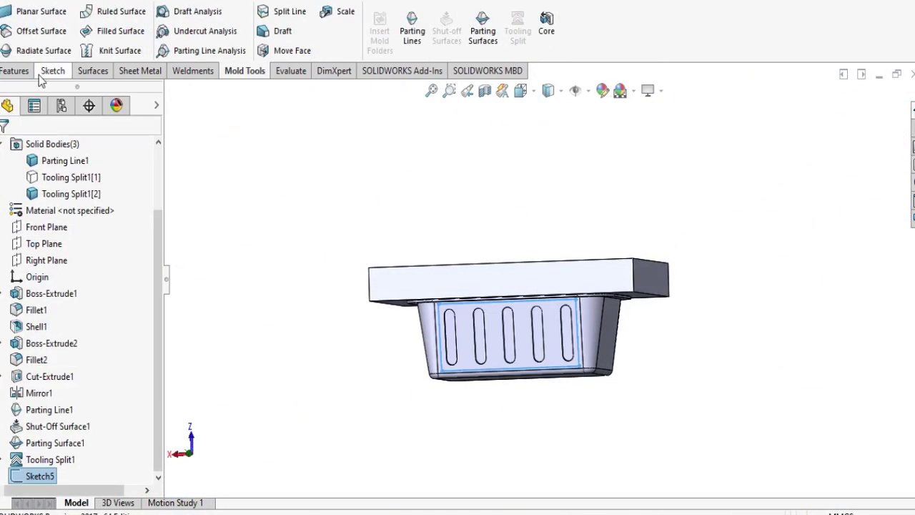
Start a Core from the rectangle sketch and replace the extraction direction face with the basket's straight bottom edge.
left_click(542, 39)
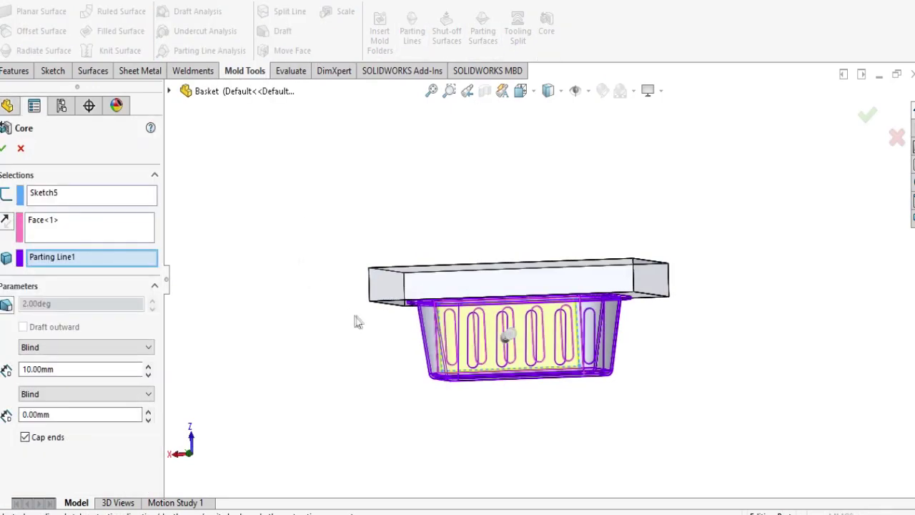
right_click(45, 223)
left_click(77, 251)
scroll(573, 357, "down", 1)
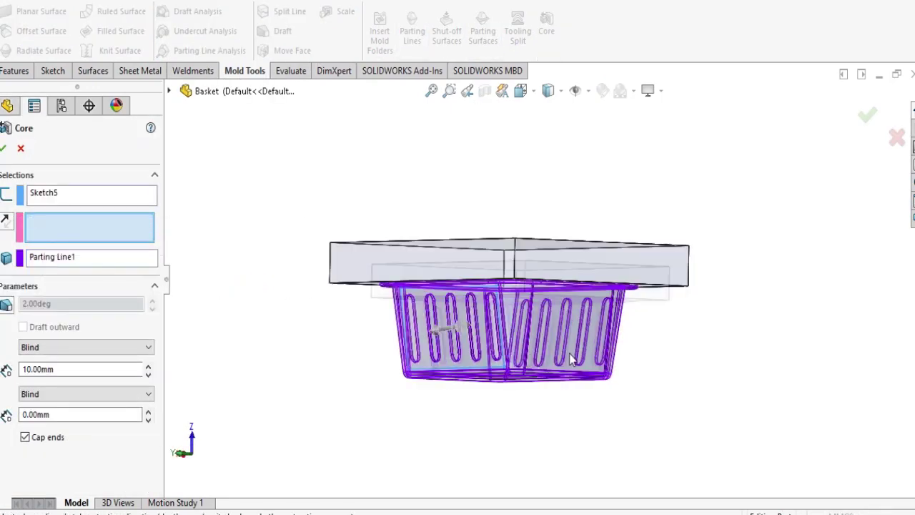
middle_click_drag(573, 356, 464, 413)
scroll(463, 413, "down", 5)
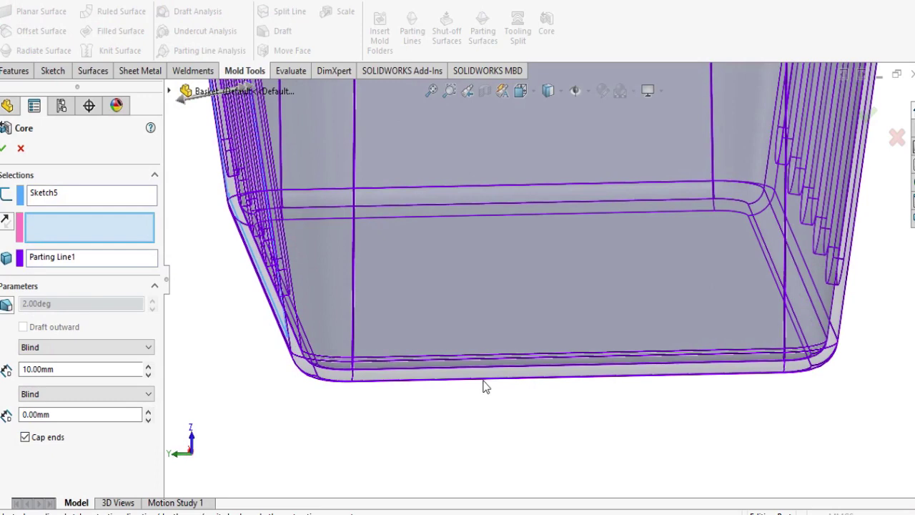
left_click(486, 381)
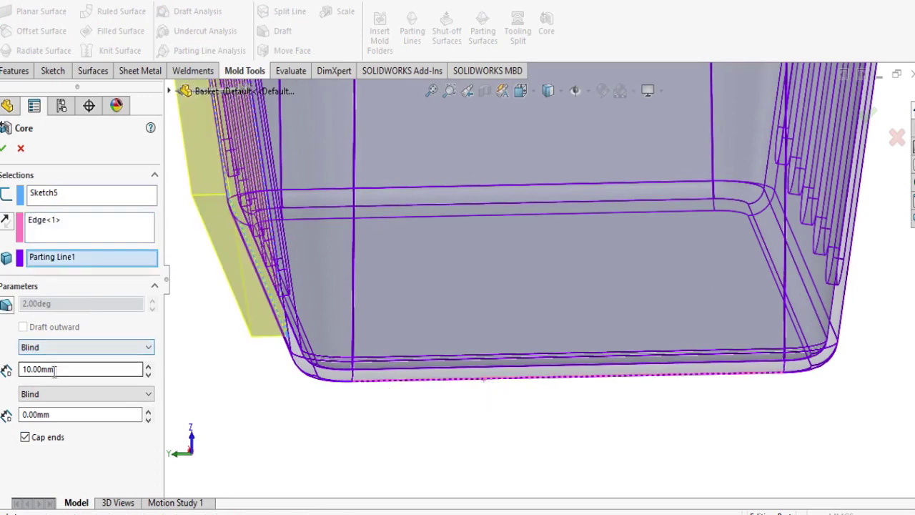
Set the core's first end condition to Through All and turn off Cap ends.
left_click(68, 347)
left_click(57, 372)
scroll(536, 407, "up", 2)
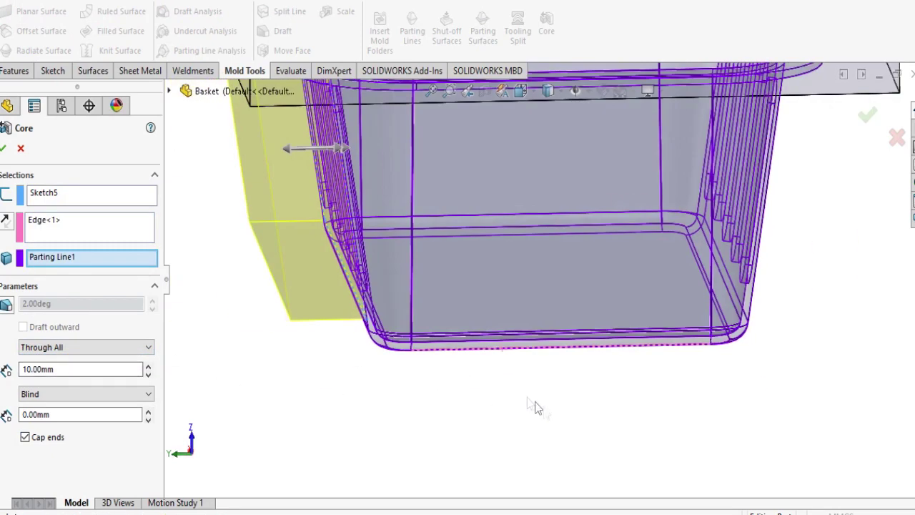
left_click(521, 91)
left_click(520, 345)
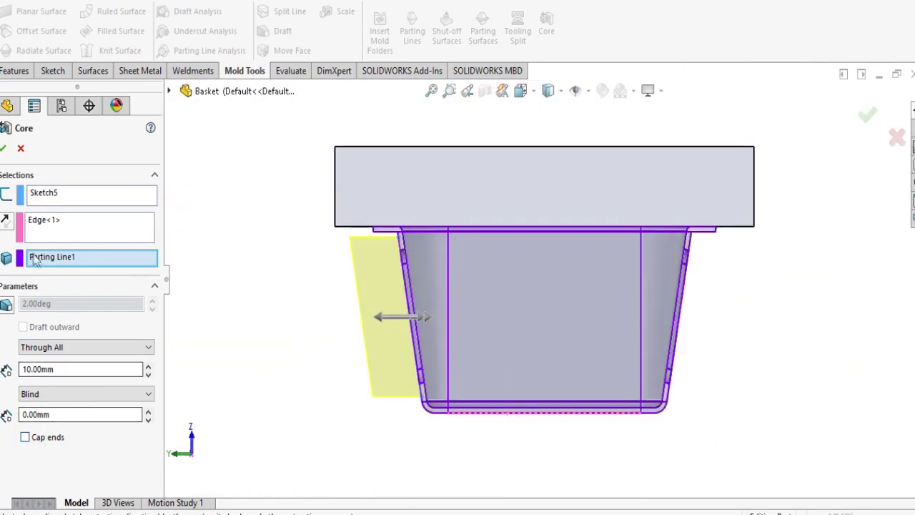
Replace Parting Line1 with the Tooling Split1[2] solid body as the body the core is extracted from.
left_click(10, 107)
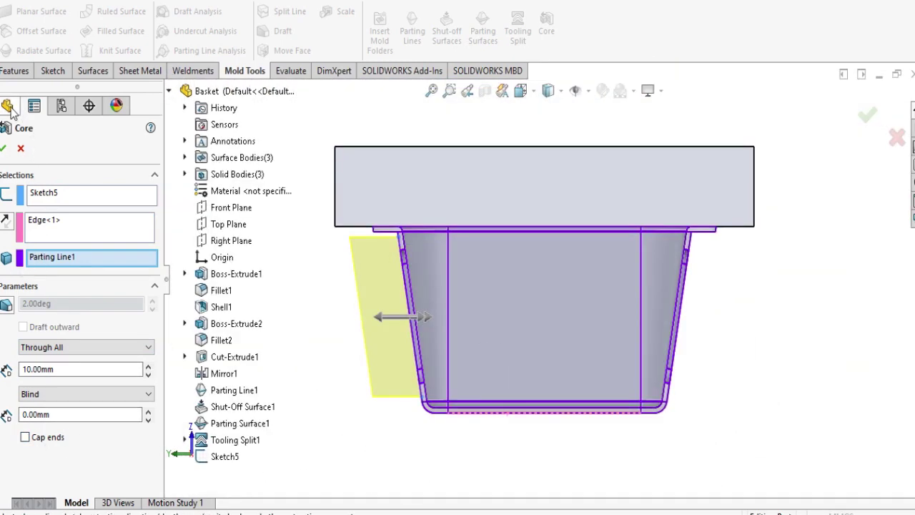
right_click(71, 265)
left_click(97, 288)
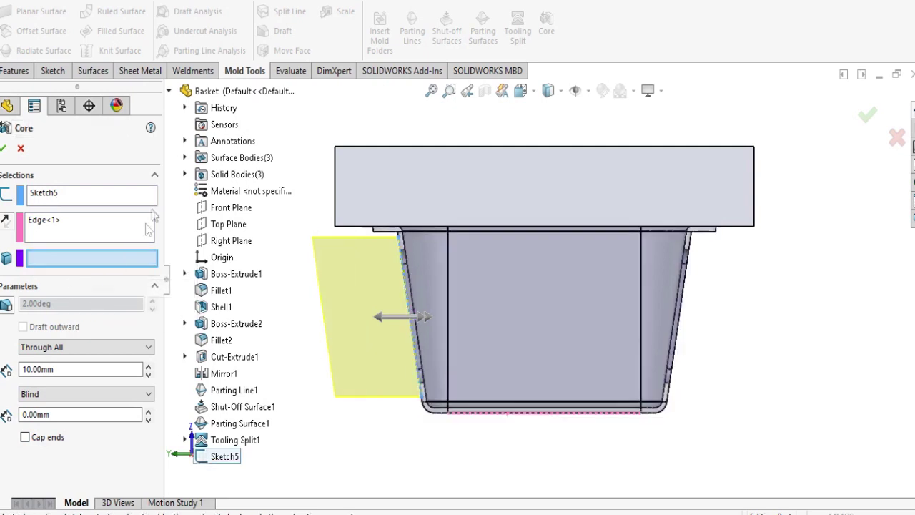
left_click(185, 174)
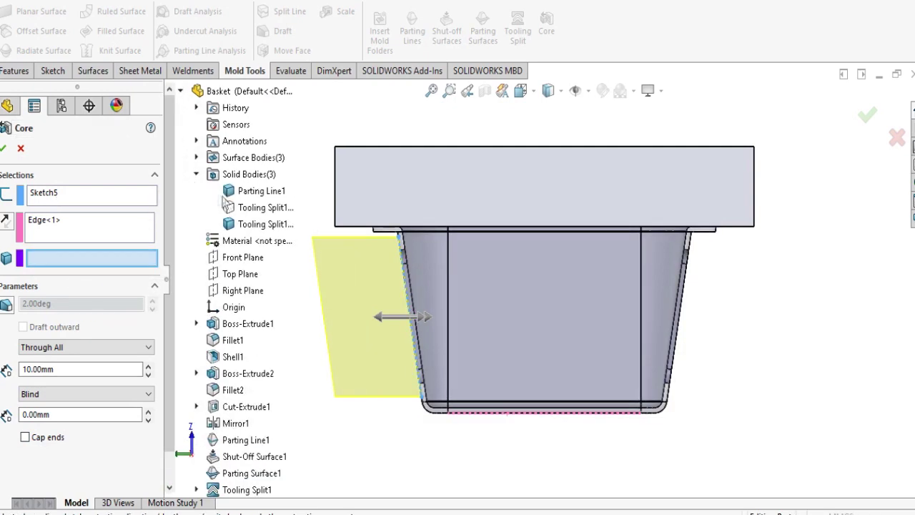
left_click(266, 224)
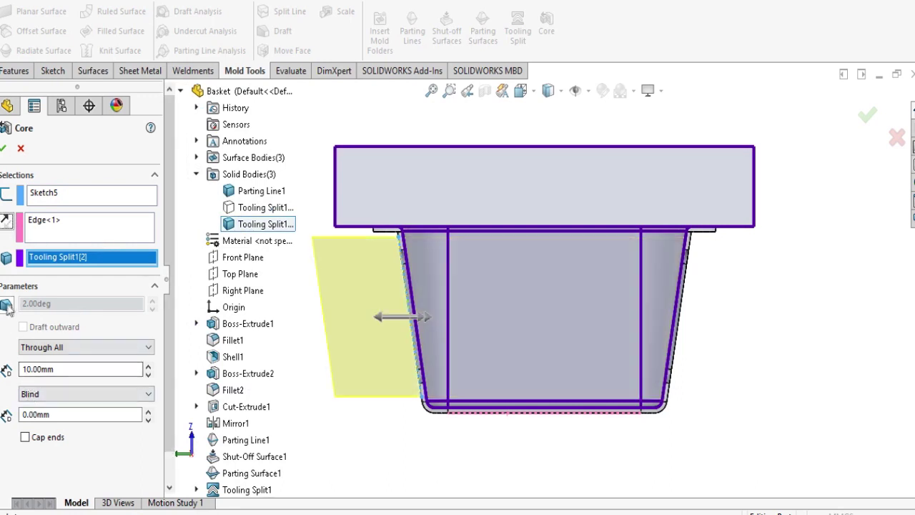
Use Tooling Split1[1] instead of Tooling Split1[2] as the extraction body, reverse the extraction direction, and create the core.
left_click(25, 437)
right_click(52, 262)
left_click(80, 286)
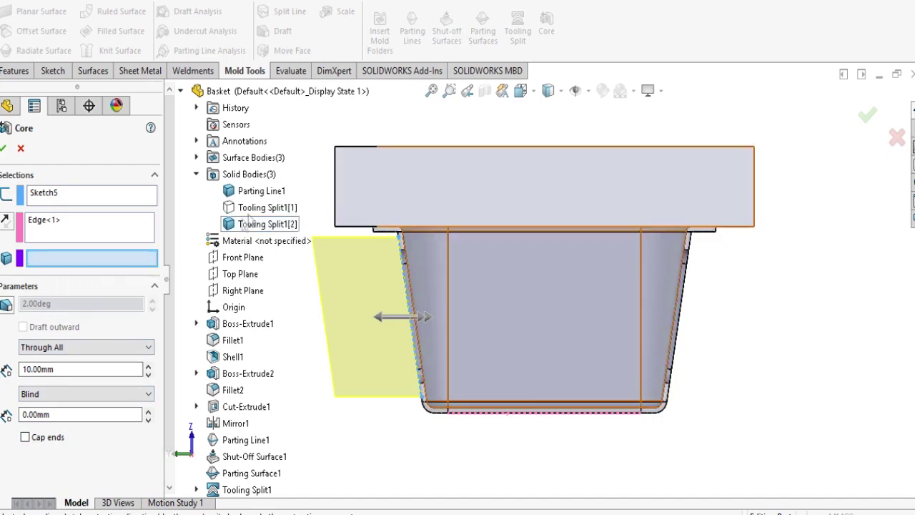
left_click(266, 207)
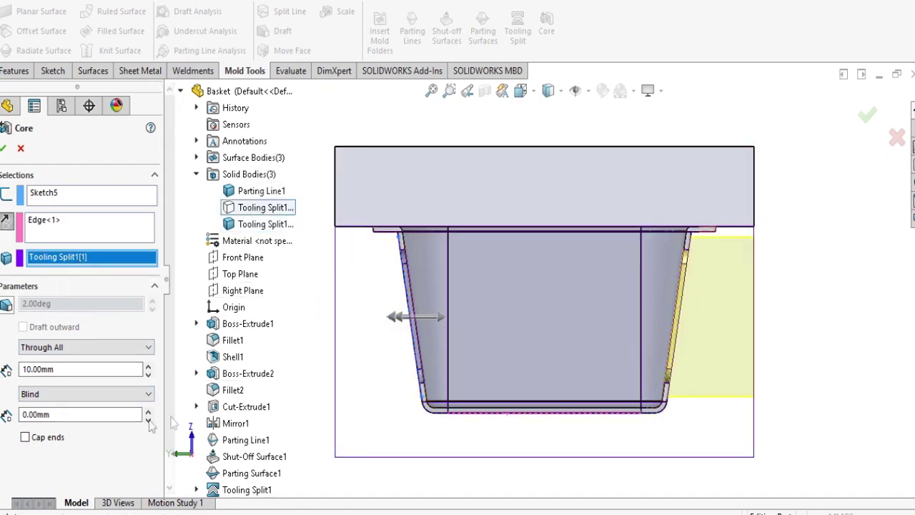
left_click(3, 151)
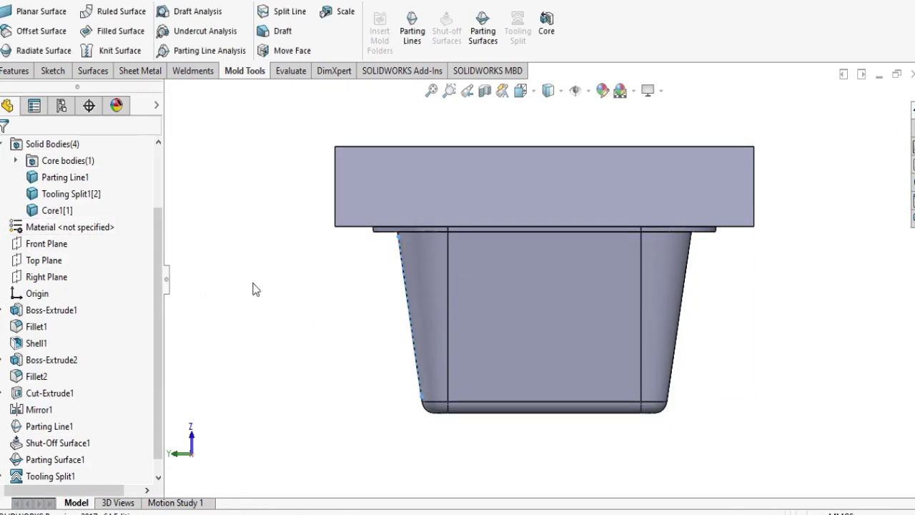
Hide the Core1[2] body under Core bodies and the Core1[1] mold body.
left_click(15, 161)
right_click(87, 178)
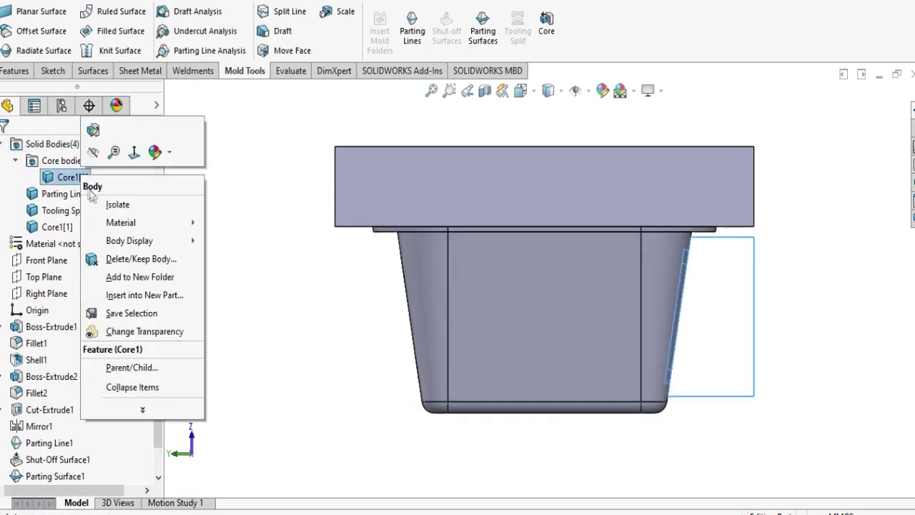
left_click(92, 154)
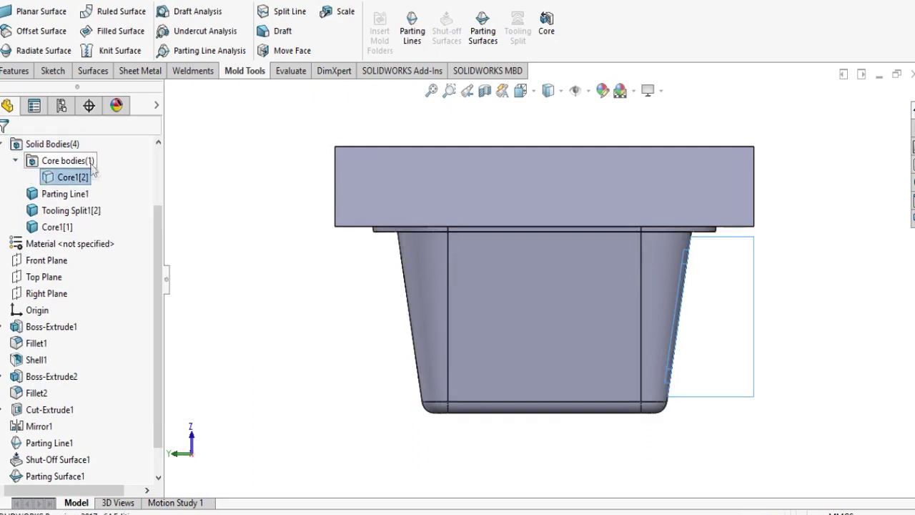
right_click(70, 227)
left_click(77, 207)
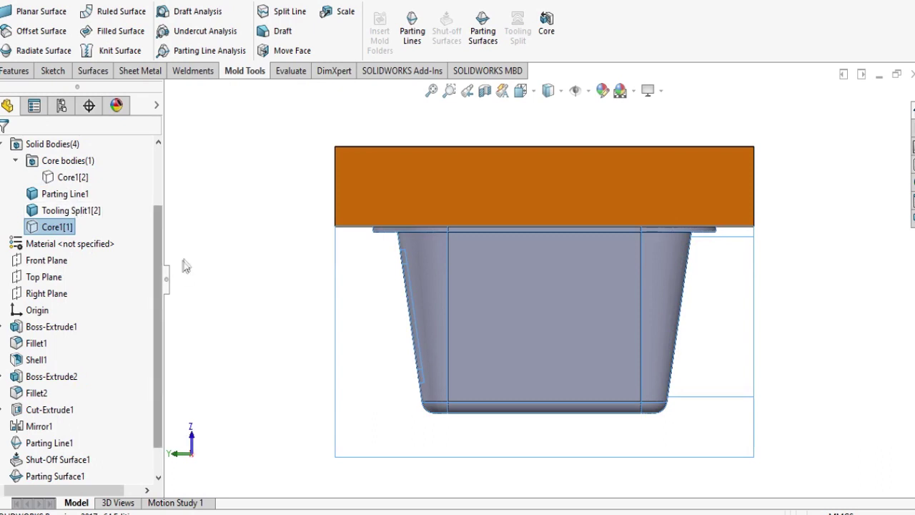
Highlight the hidden Core1[1] and Core1[2] bodies in turn to examine where the side core sits against the basket.
right_click(72, 176)
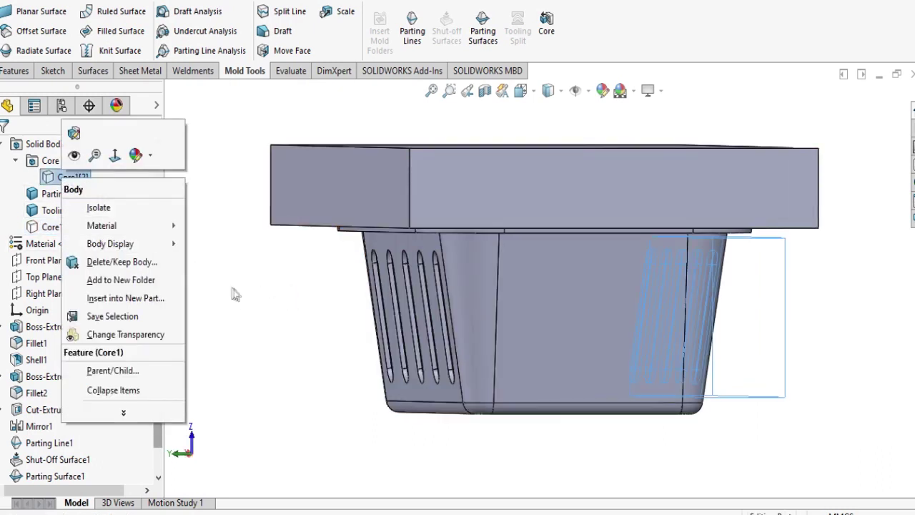
left_click(401, 245)
left_click(402, 245)
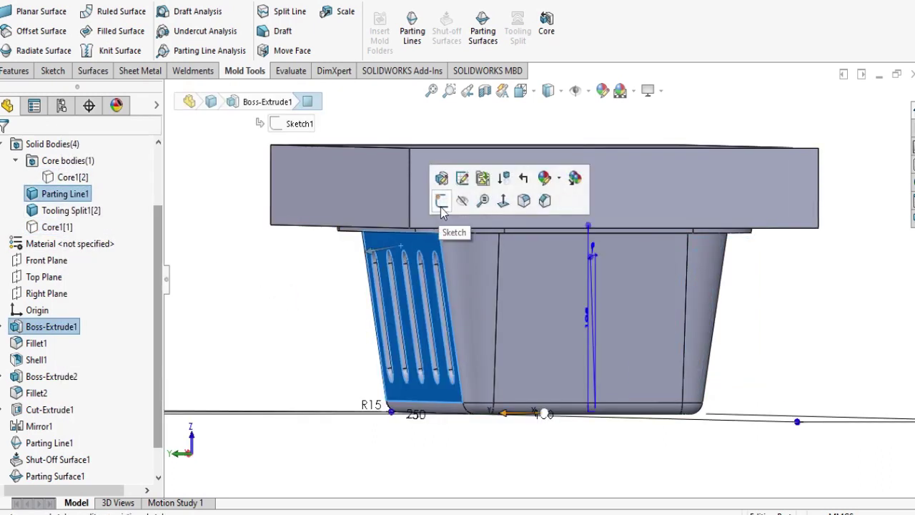
left_click(57, 227)
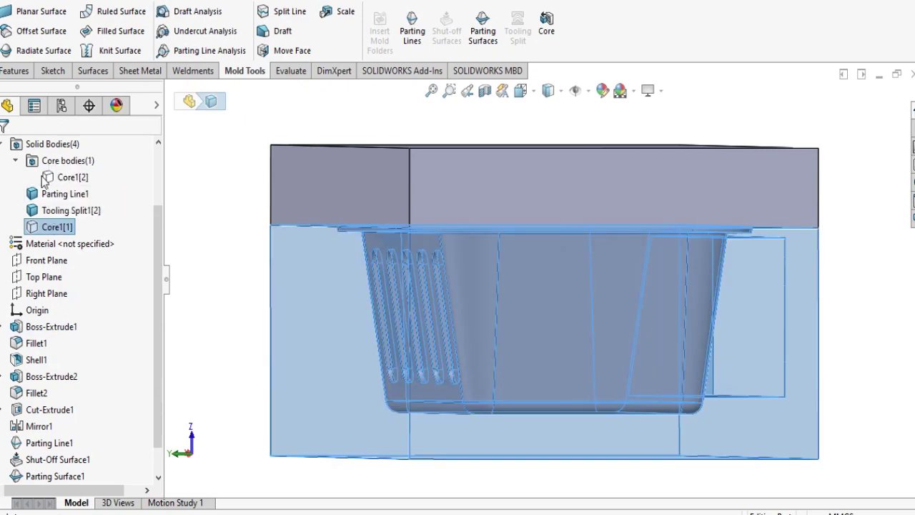
scroll(213, 249, "up", 3)
left_click(213, 249)
left_click(62, 180)
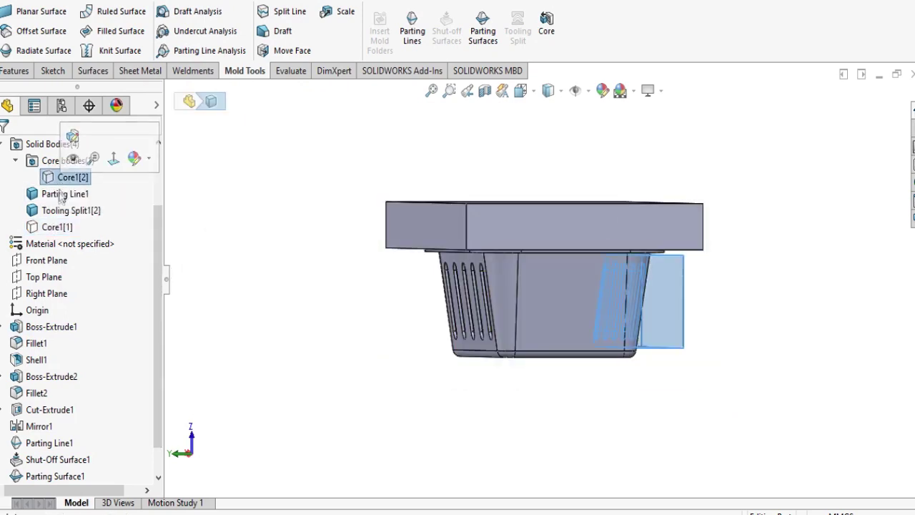
left_click(332, 305)
Open a new sketch on the basket's other slotted wall face, opposite the first side core.
scroll(396, 300, "down", 2)
right_click(518, 238)
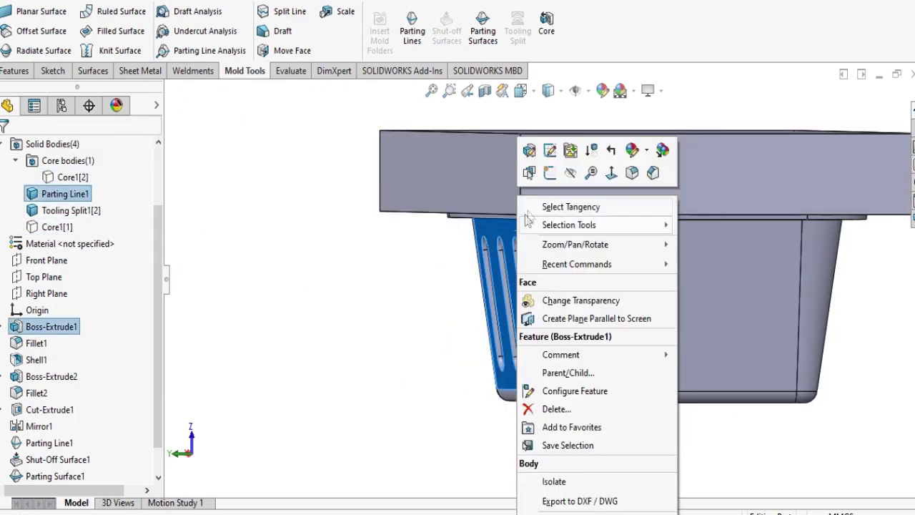
left_click(523, 179)
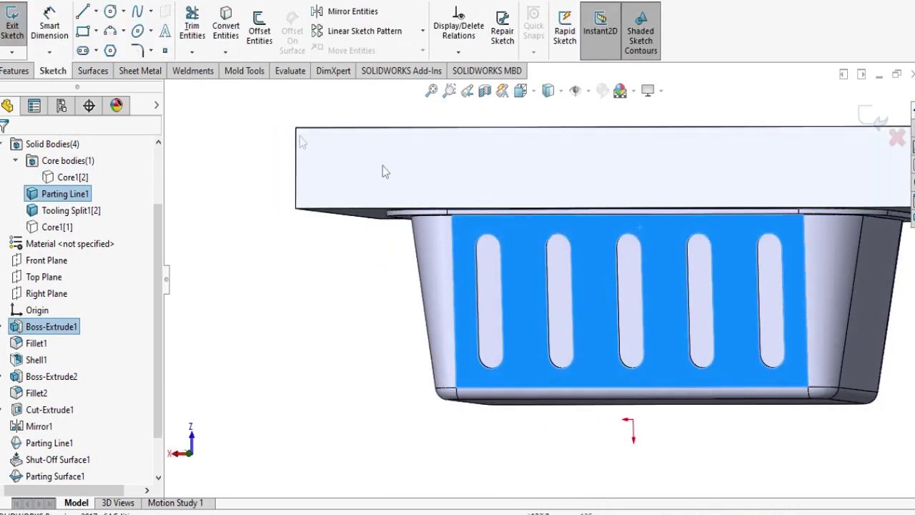
scroll(667, 306, "down", 1)
middle_click_drag(503, 310, 722, 311)
scroll(377, 203, "up", 1)
mouse_move(377, 204)
middle_mouse_down()
mouse_move(394, 215)
mouse_move(364, 192)
middle_mouse_up()
Sketch a corner rectangle around all five slots on the wall face.
left_click(96, 32)
left_click(128, 49)
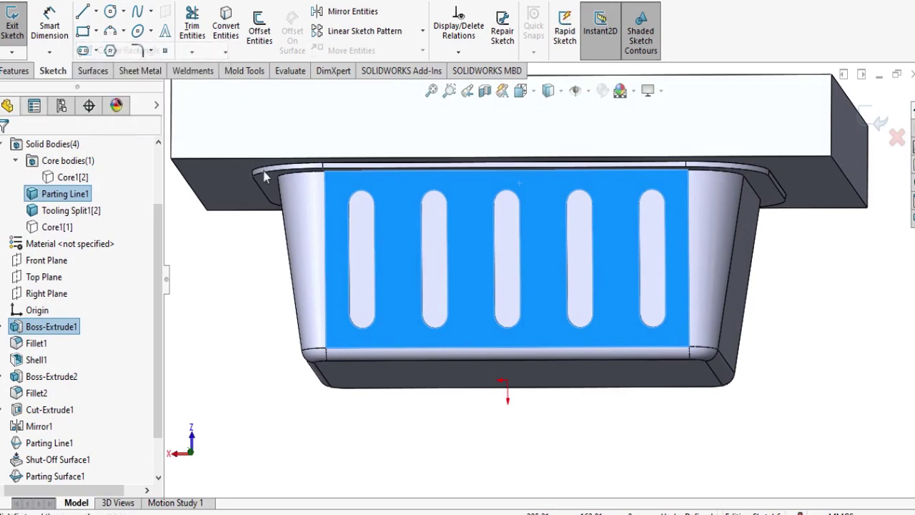
left_click(340, 182)
left_click(680, 333)
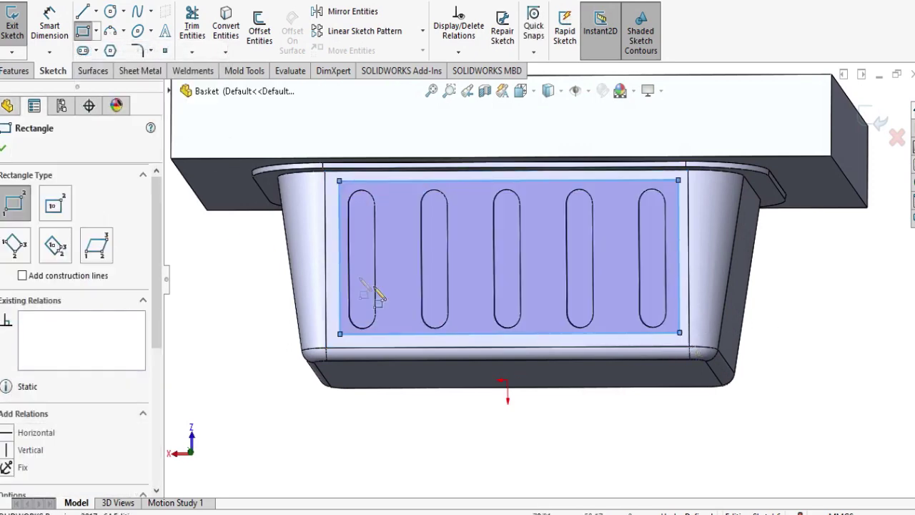
right_click(223, 228)
left_click(231, 236)
Dimension both vertical sides of the rectangle 6 mm from the adjacent side edges of the slotted face.
left_click(45, 28)
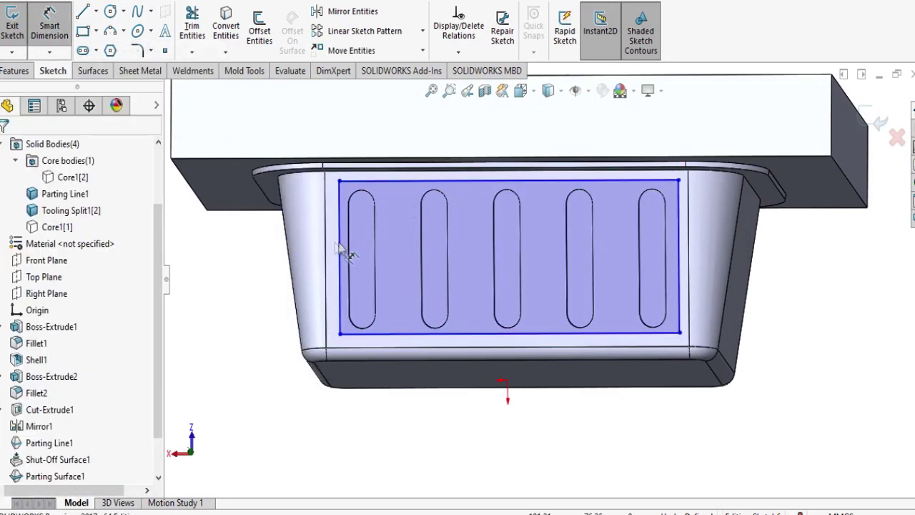
left_click(341, 250)
left_click(300, 269)
key("Return")
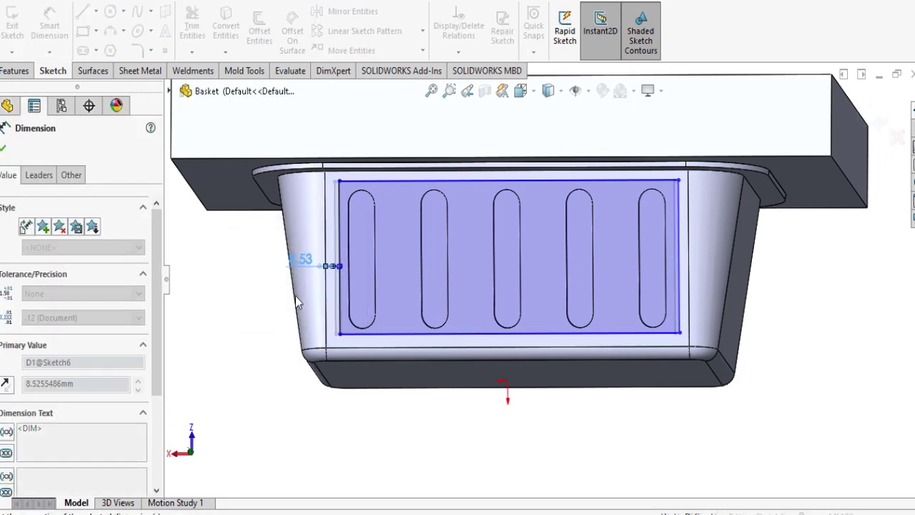
left_click(676, 278)
left_click(690, 282)
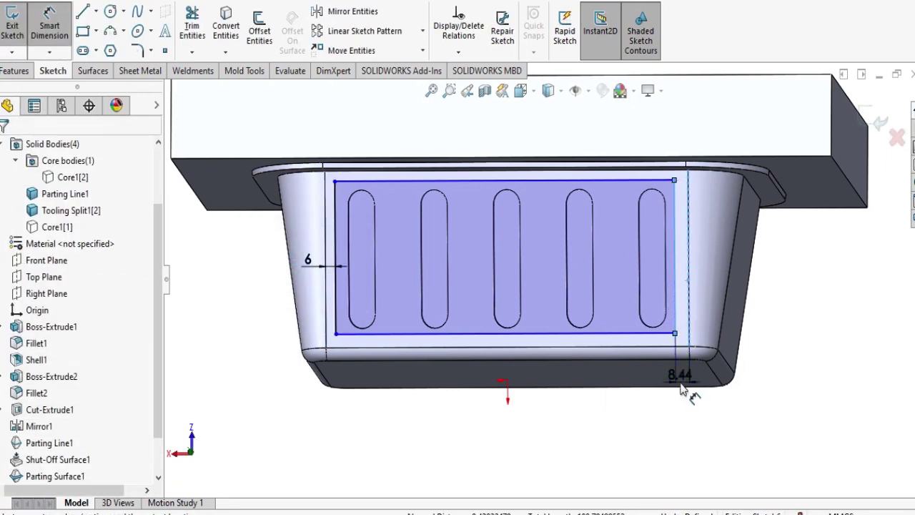
left_click(681, 390)
type("6")
key("Return")
Dimension the rectangle's lower line 3 mm from the bottom edge of the slotted face.
scroll(546, 352, "up", 3)
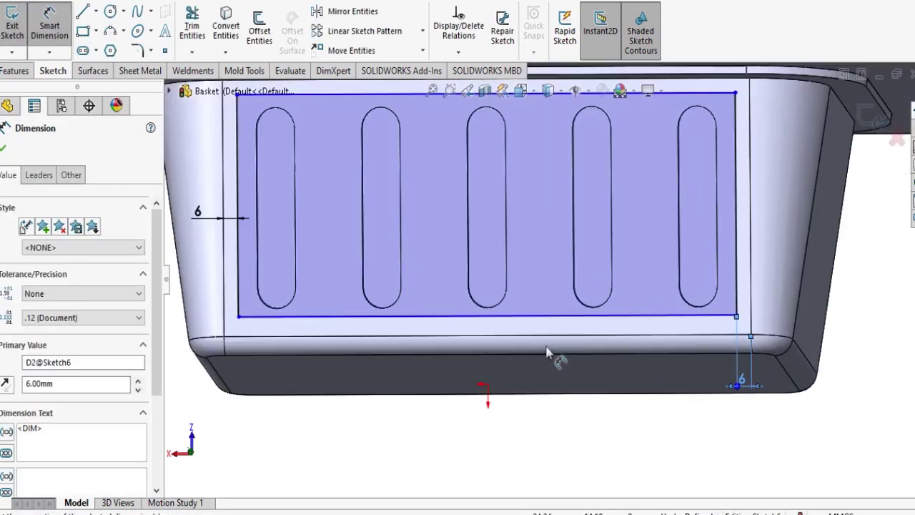
left_click(552, 319)
left_click(534, 334)
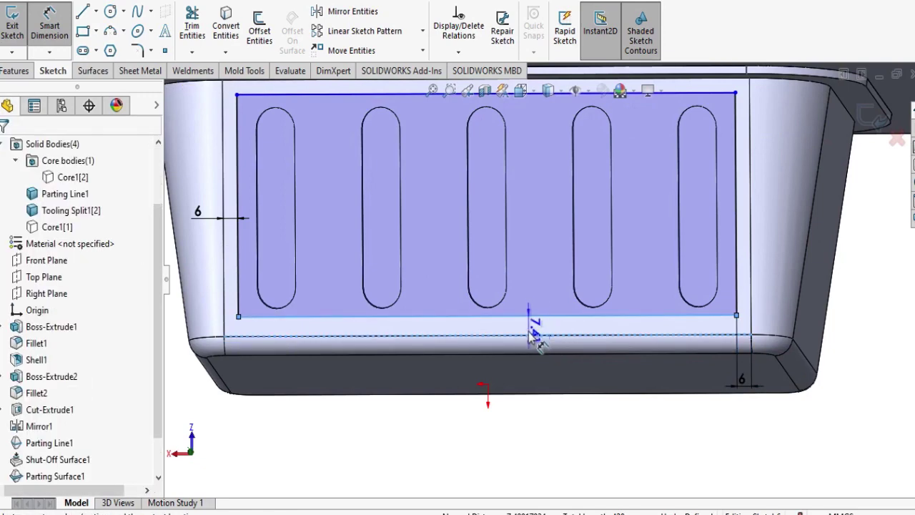
left_click(527, 339)
type("3")
key("Return")
Dimension the rectangle's upper line 3 mm from the top edge of the slotted face and finish dimensioning.
scroll(527, 357, "down", 3)
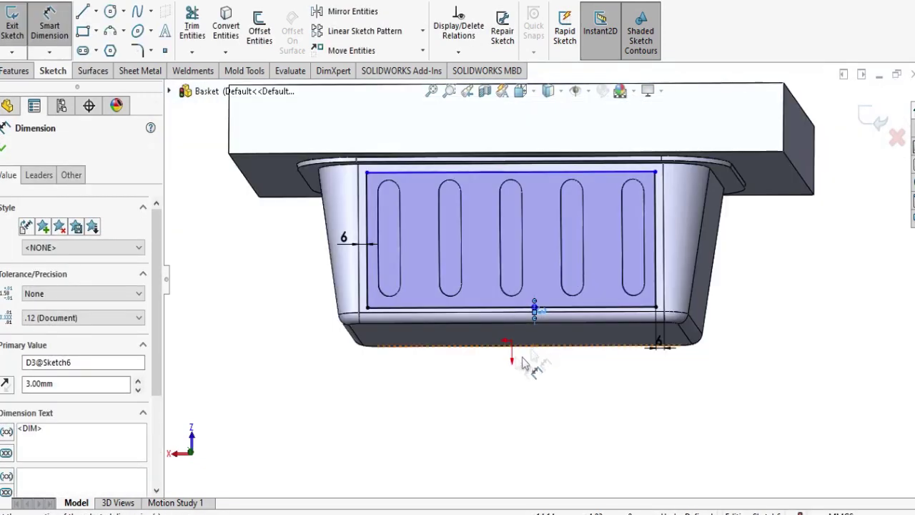
scroll(398, 204, "up", 5)
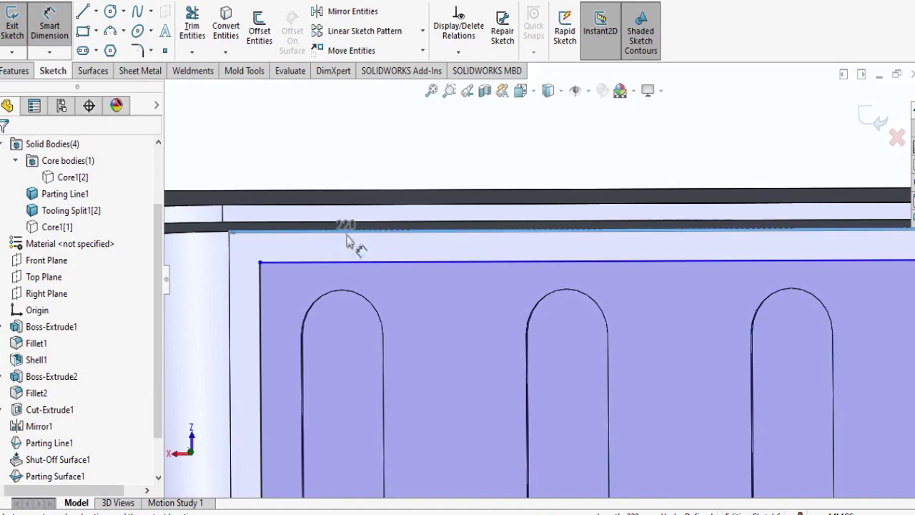
left_click(354, 263)
left_click(339, 250)
type("3")
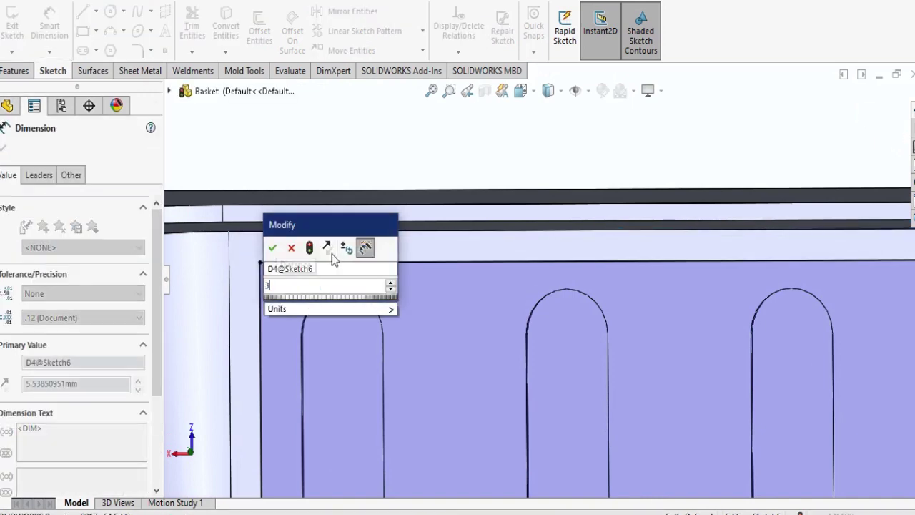
key("Return")
scroll(333, 250, "down", 5)
right_click(205, 315)
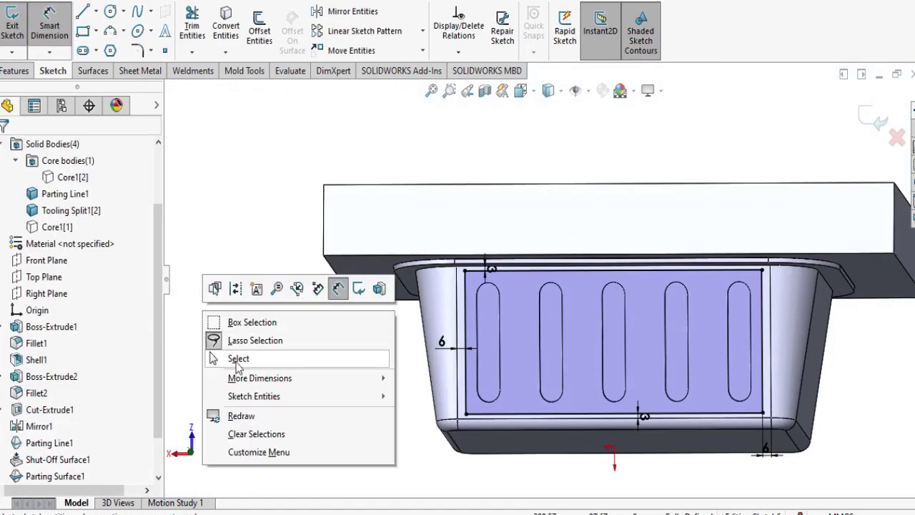
left_click(237, 359)
Start a Core from the new rectangle sketch and set the basket's straight bottom edge as extraction direction instead of the face.
middle_click_drag(294, 335, 319, 319)
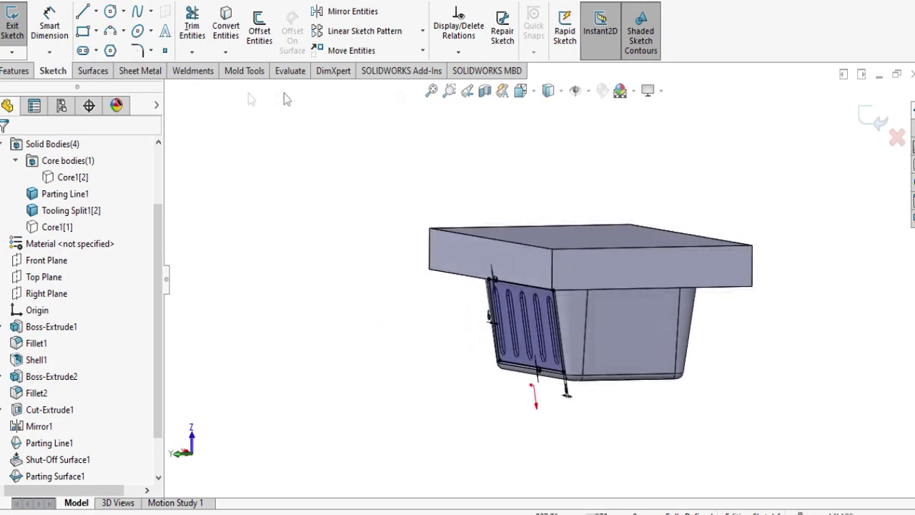
left_click(235, 72)
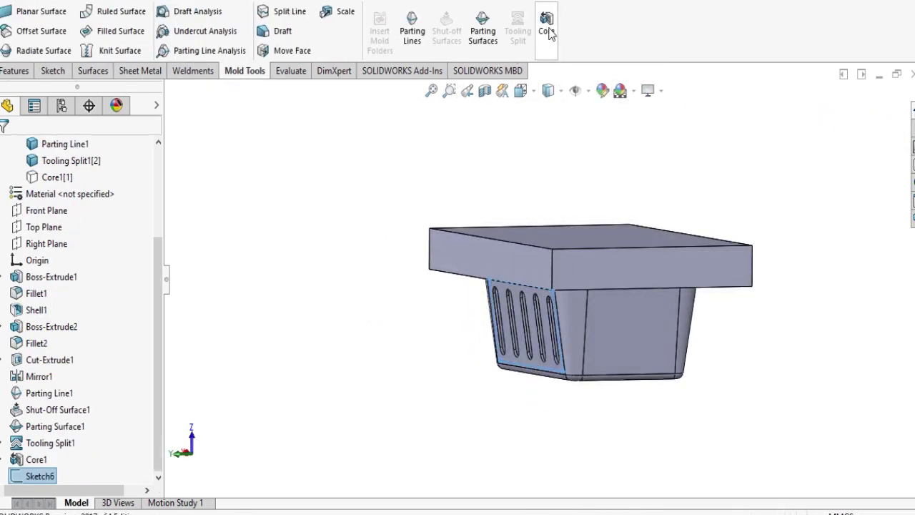
left_click(547, 28)
right_click(48, 222)
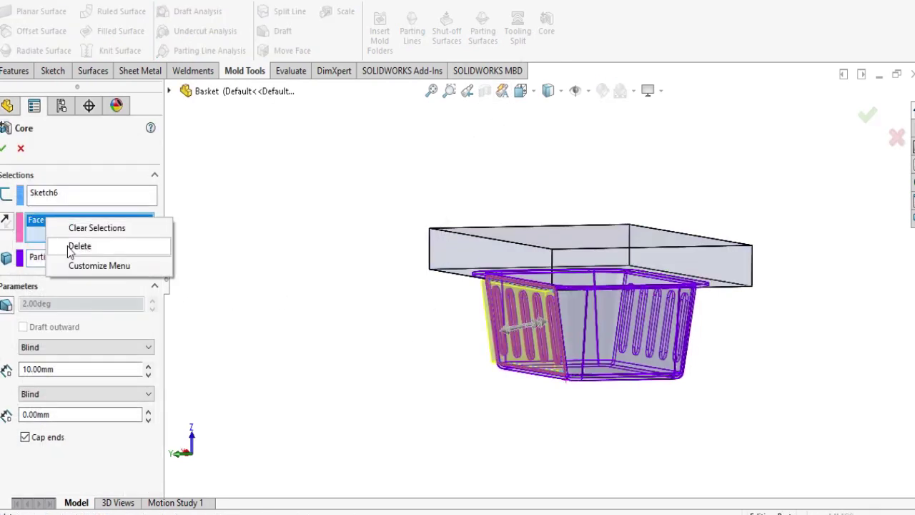
left_click(71, 251)
scroll(586, 365, "down", 5)
left_click(452, 316)
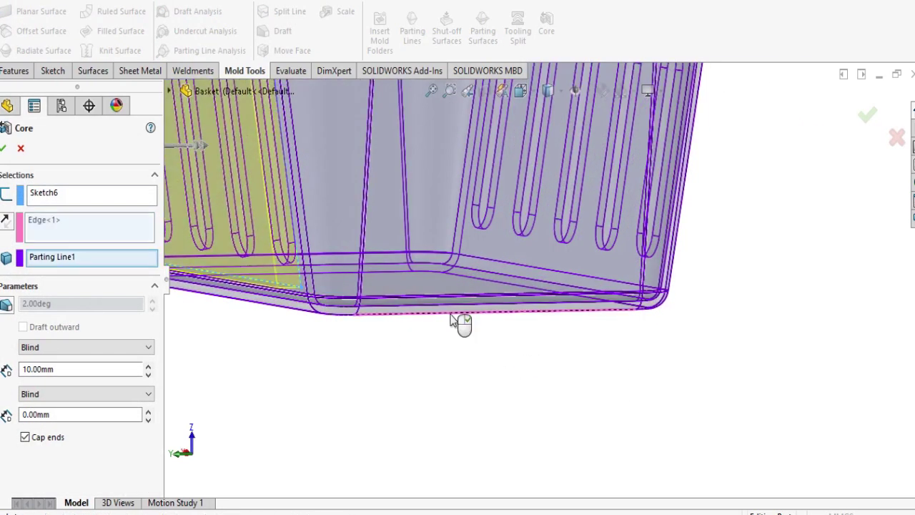
scroll(517, 372, "up", 6)
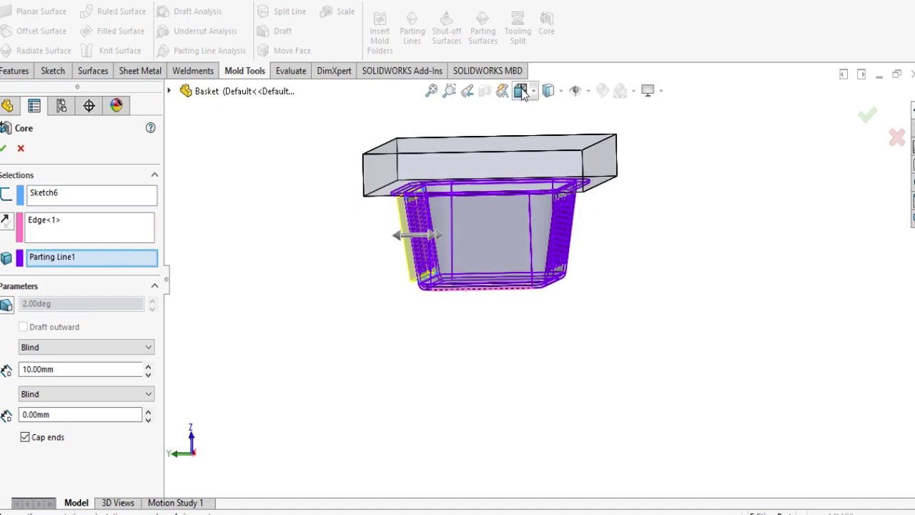
View the mold from the side and set the core's first end condition to Through All.
left_click(521, 91)
left_click(492, 347)
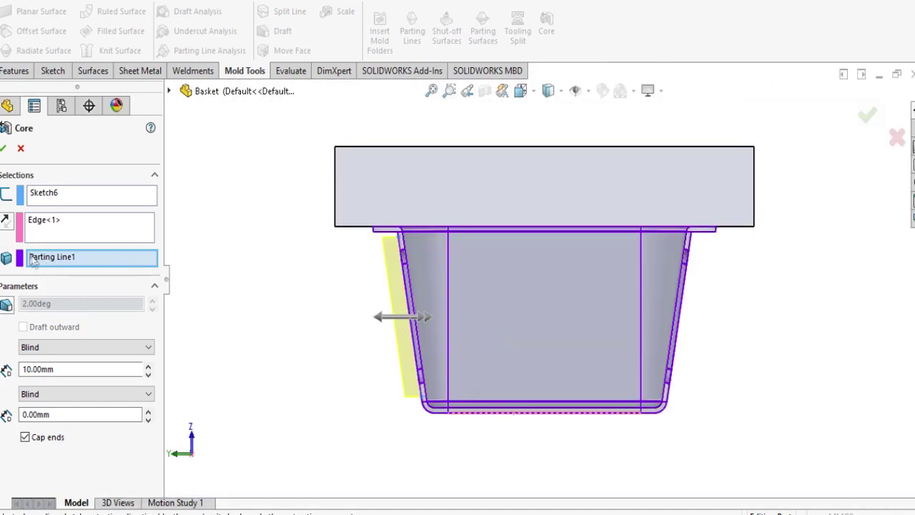
left_click(7, 224)
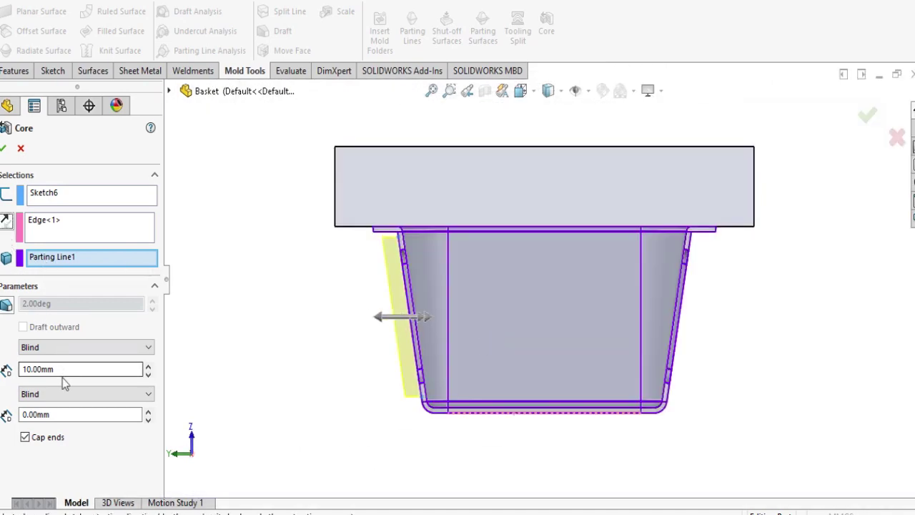
left_click(78, 346)
left_click(43, 370)
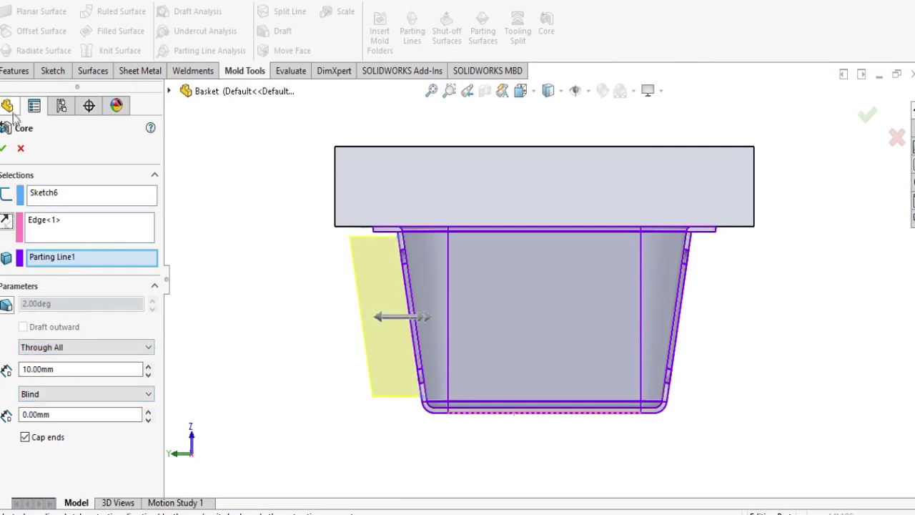
Replace Parting Line1 with the Core1[1] solid body as the extraction body and create the second side core.
key("c")
right_click(62, 264)
left_click(93, 288)
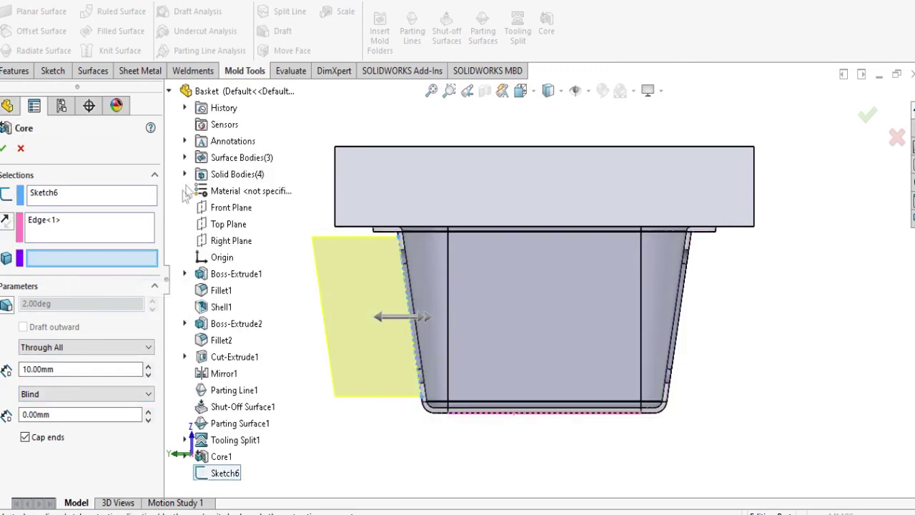
left_click(185, 174)
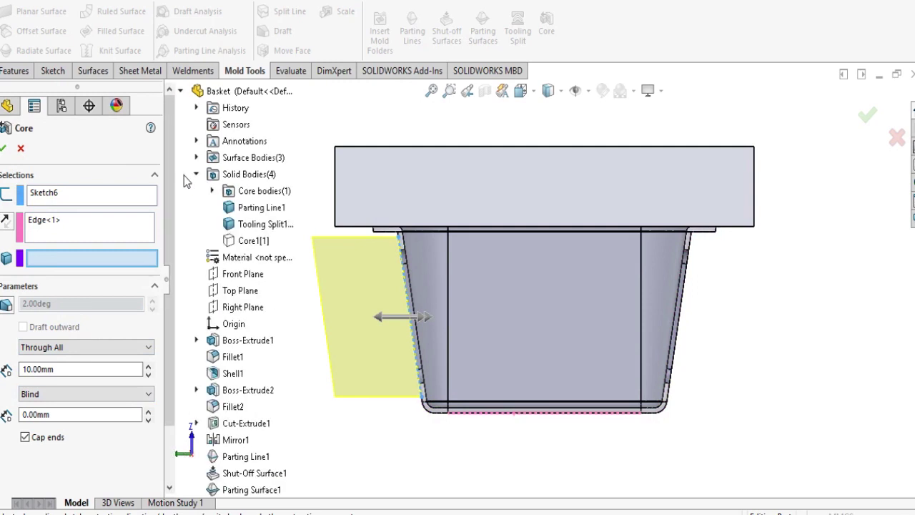
left_click(254, 240)
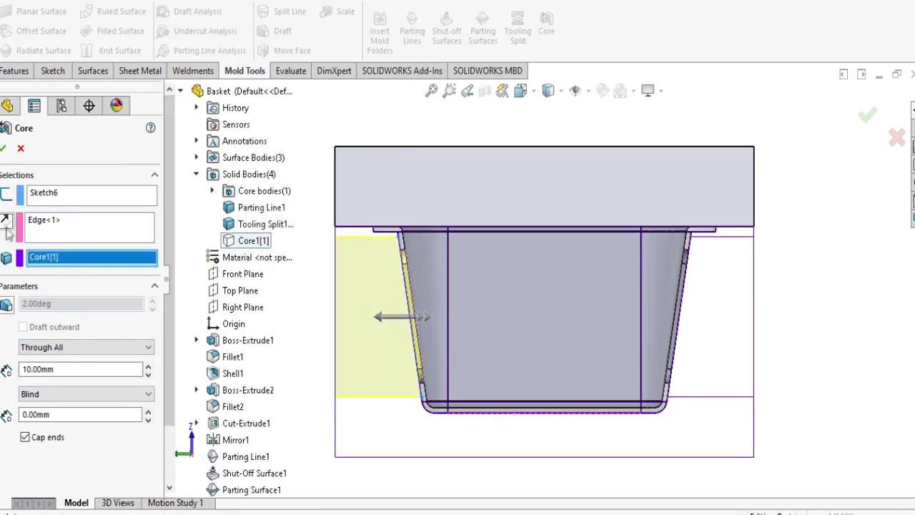
left_click(3, 148)
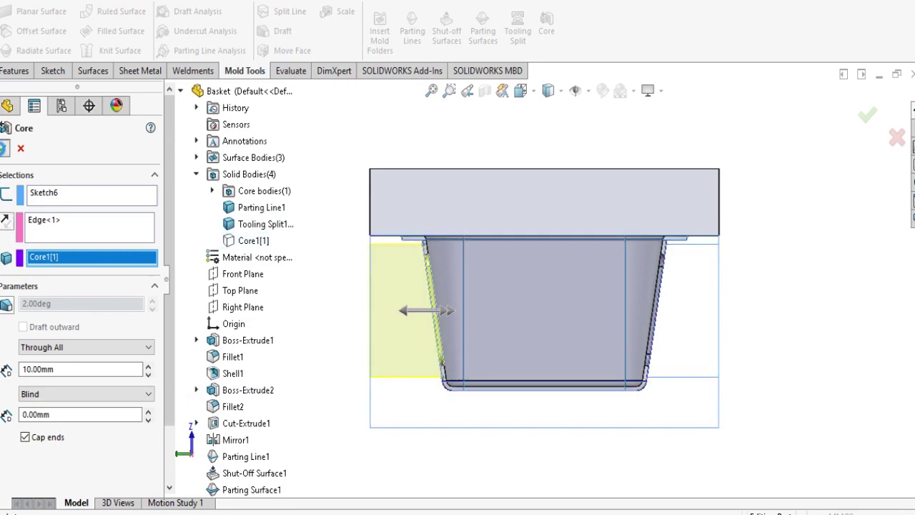
Turn off Cap ends for the second side core and finish the Core feature.
left_click(25, 438)
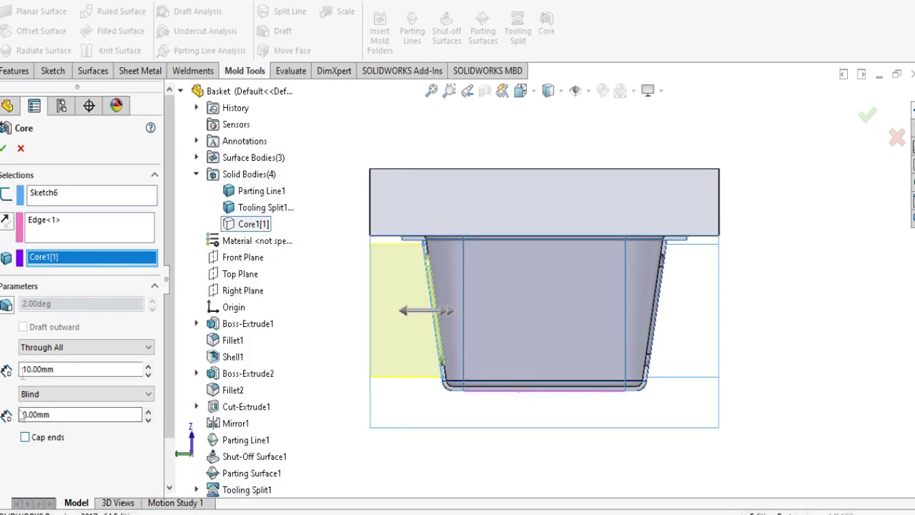
left_click(3, 149)
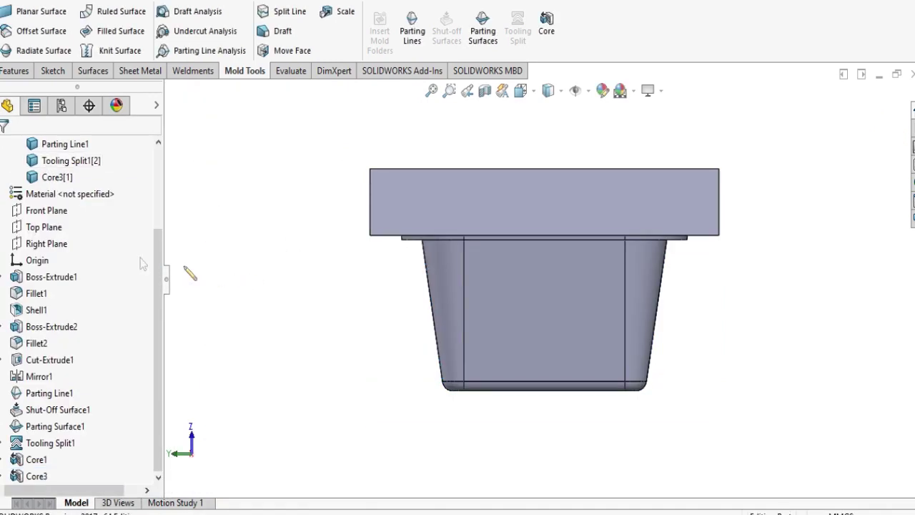
Expand the Core bodies folder under Solid Bodies and show the Core1[2] and Core3[2] bodies.
scroll(12, 211, "up", 3)
left_click(5, 228)
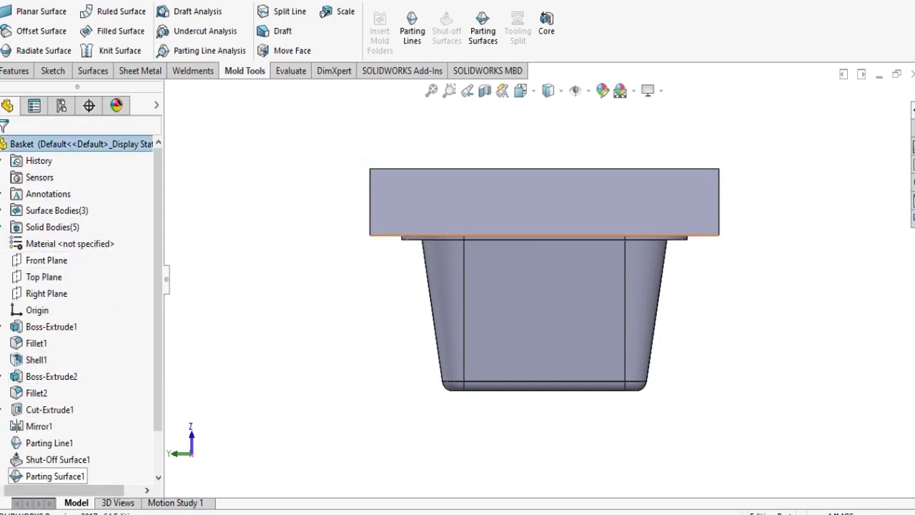
left_click(4, 228)
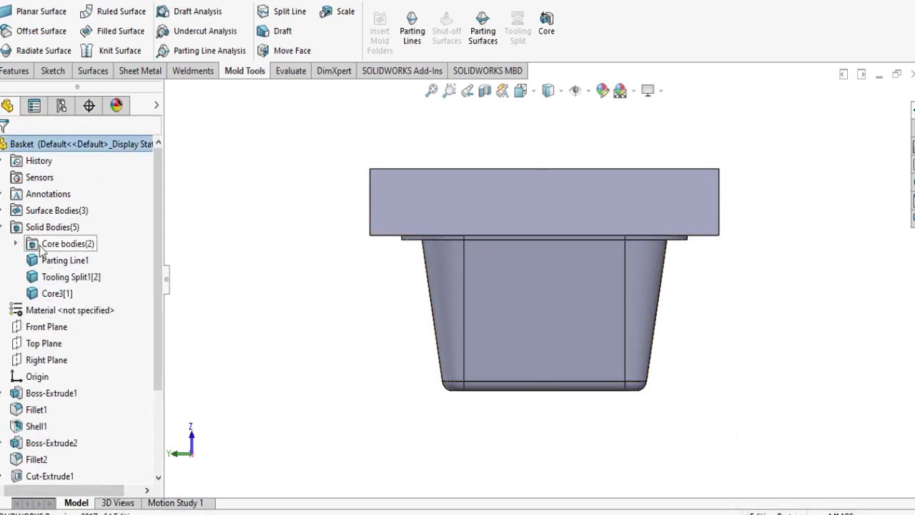
left_click(15, 244)
right_click(65, 269)
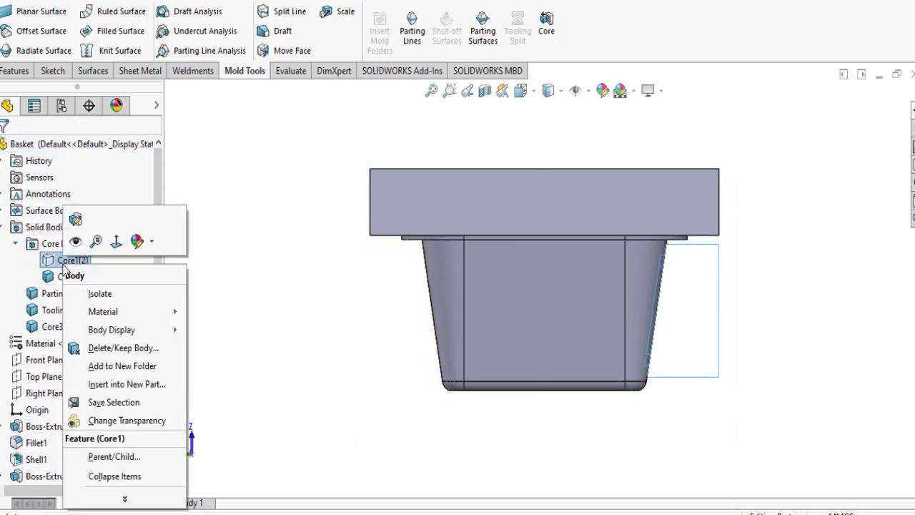
left_click(75, 243)
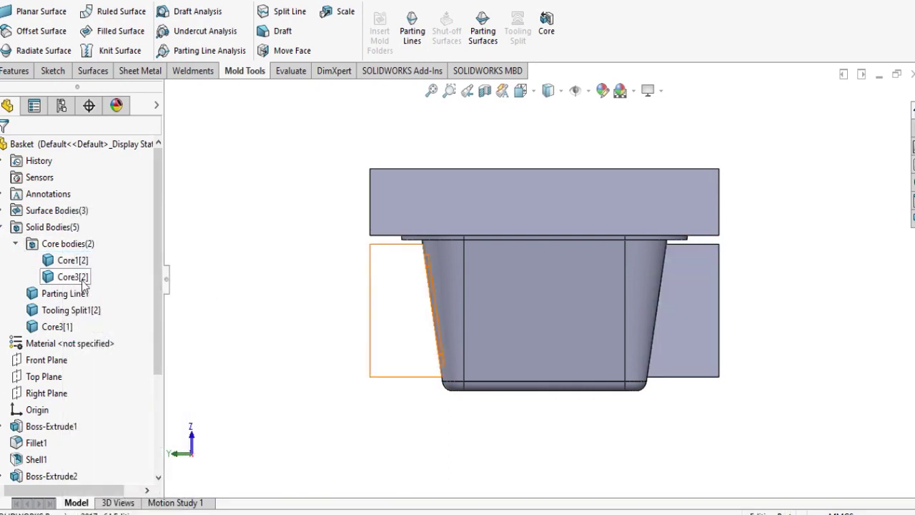
right_click(83, 276)
left_click(99, 263)
left_click(237, 285)
right_click(63, 273)
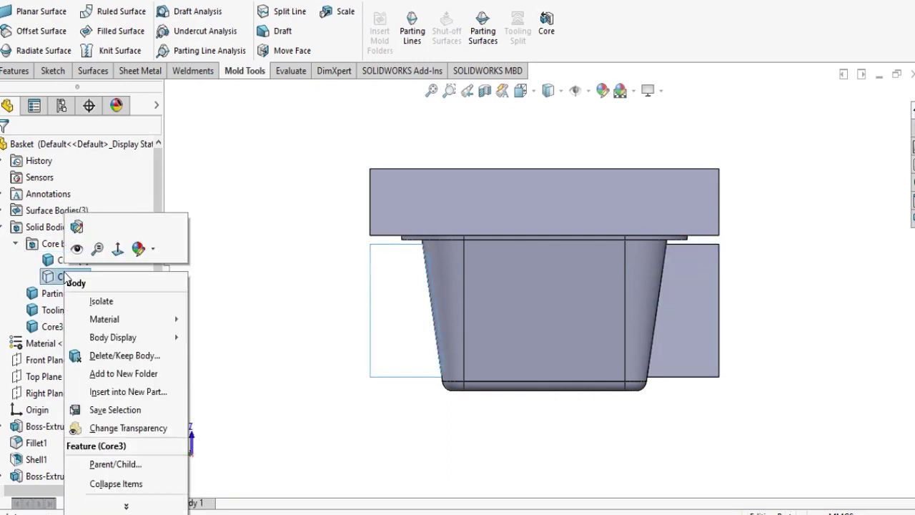
left_click(78, 249)
Hide the Tooling Split1[2], Core3[1] and Parting Line1 bodies to view the two side cores on their own.
right_click(461, 208)
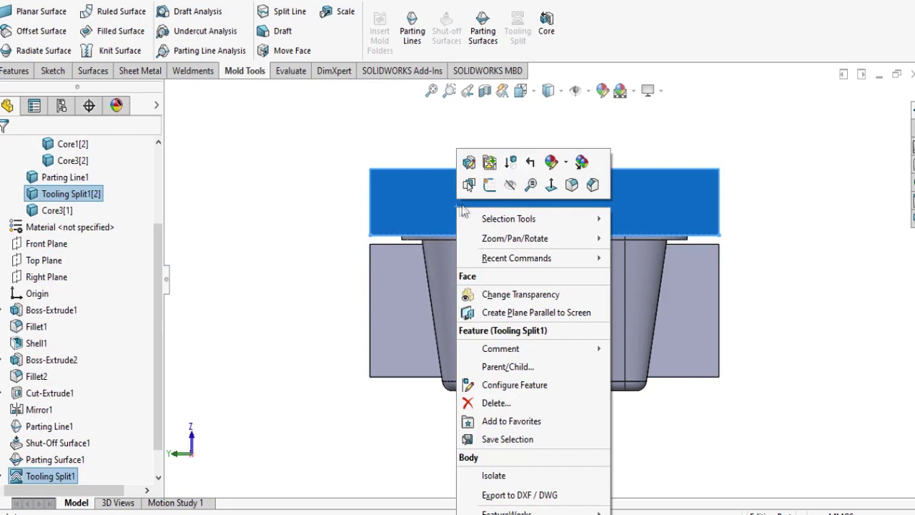
left_click(511, 188)
right_click(512, 289)
left_click(562, 192)
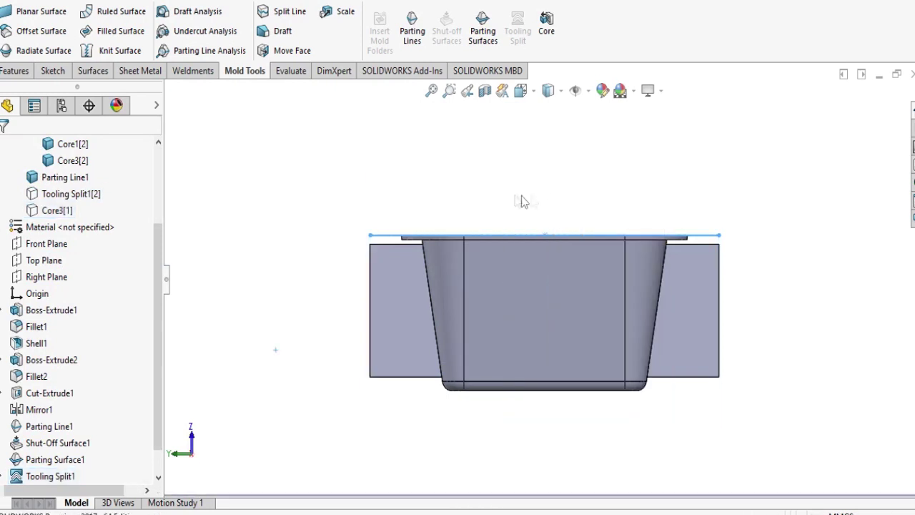
middle_click_drag(521, 198, 507, 338)
right_click(508, 338)
left_click(562, 176)
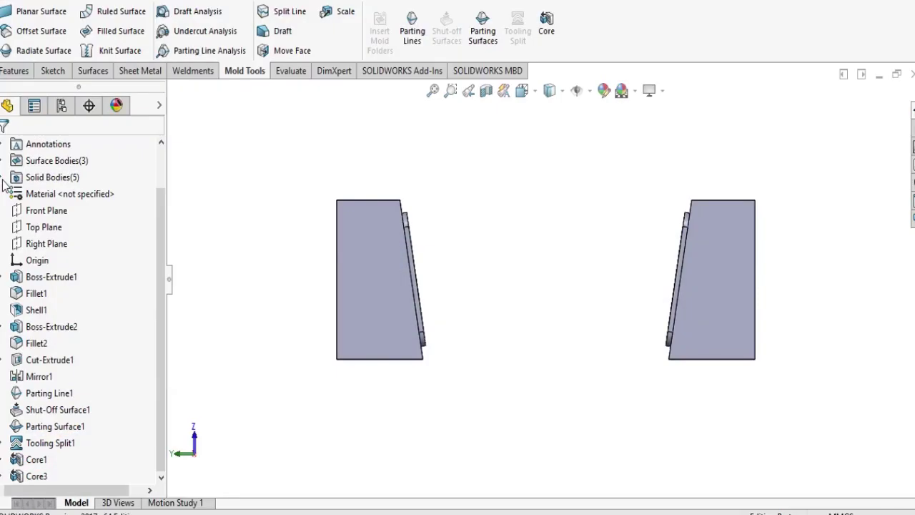
Show the Parting Line1 basket body again and view it from above between the side cores.
left_click(5, 176)
right_click(57, 210)
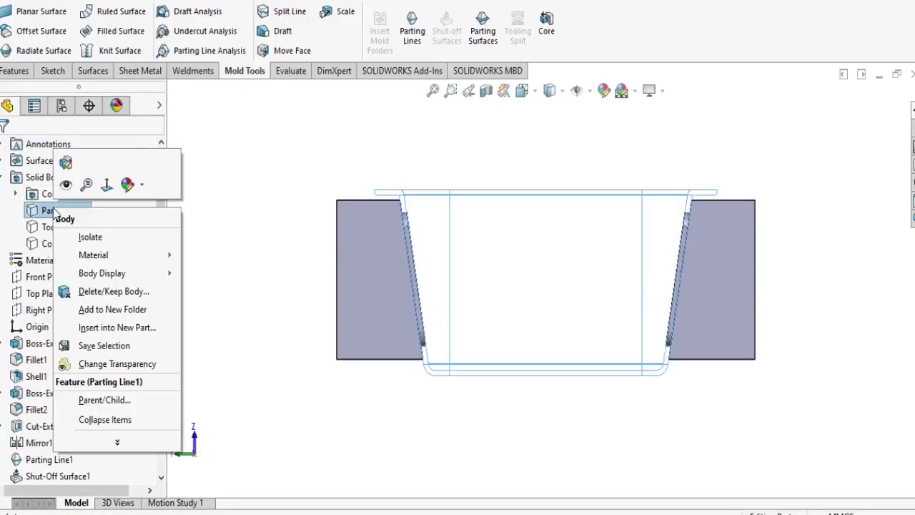
left_click(75, 187)
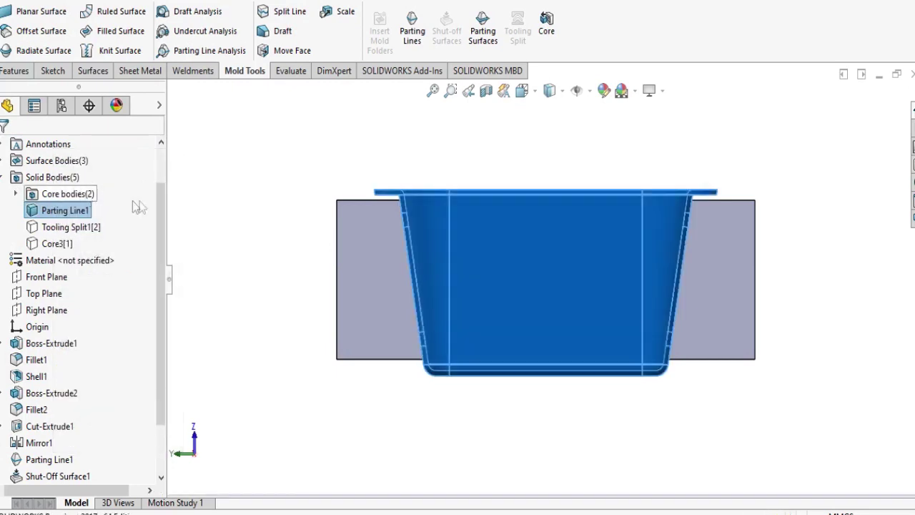
left_click(313, 185)
middle_click_drag(313, 185, 305, 234)
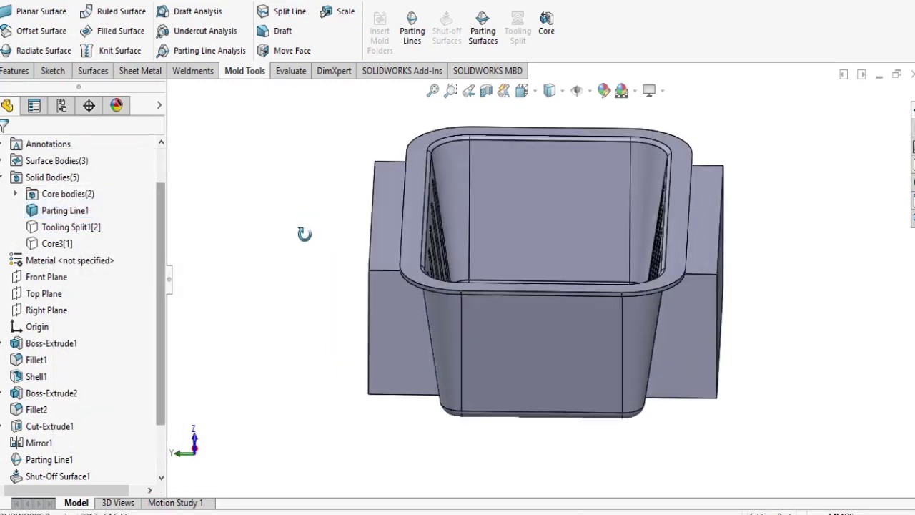
Show the Tooling Split1[2] and Core3[1] mold bodies around the basket.
right_click(93, 227)
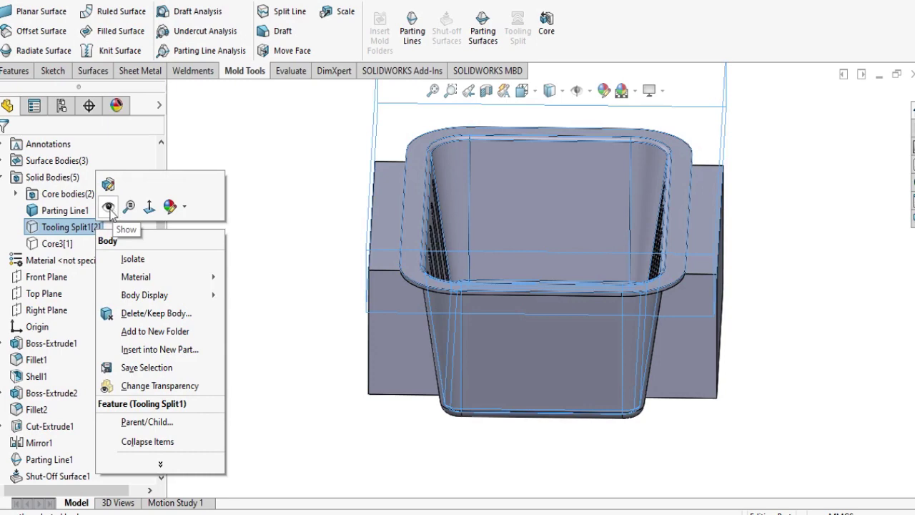
left_click(109, 208)
left_click(231, 246)
right_click(63, 244)
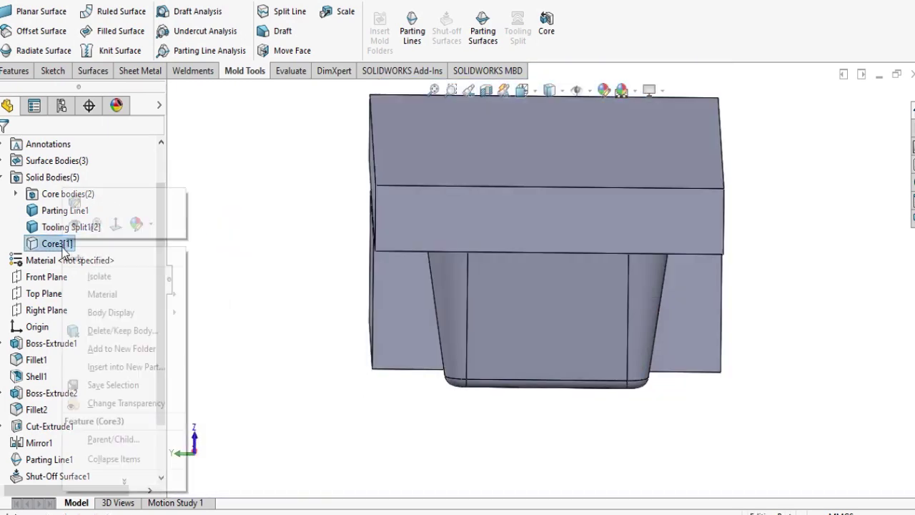
left_click(77, 221)
left_click(241, 260)
middle_click_drag(241, 260, 298, 259)
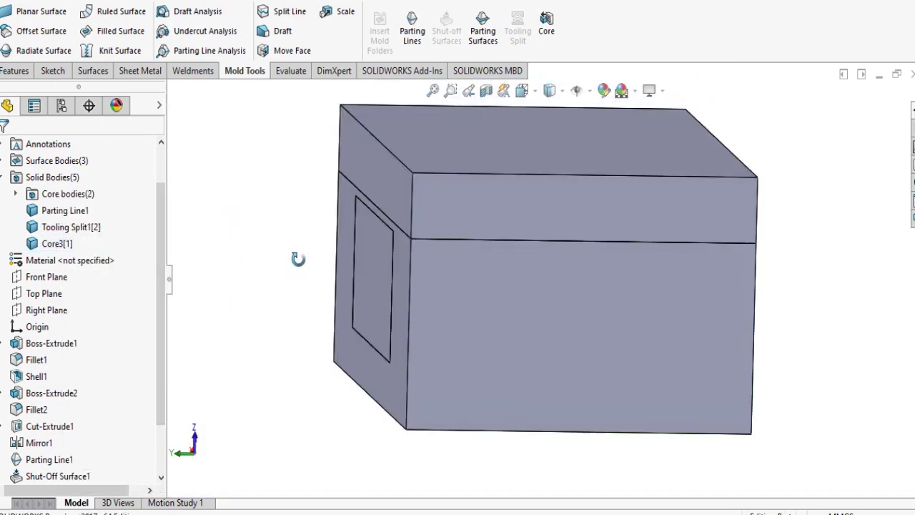
Start Save Bodies from the Solid Bodies folder and auto-assign file names to all five bodies.
scroll(299, 259, "up", 1)
left_click(522, 93)
left_click(527, 274)
scroll(437, 259, "up", 3)
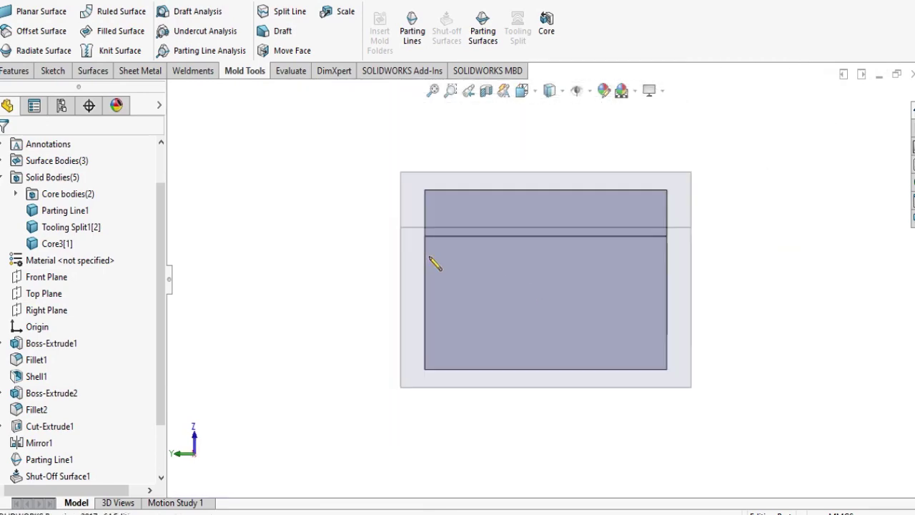
middle_click_drag(415, 247, 266, 244)
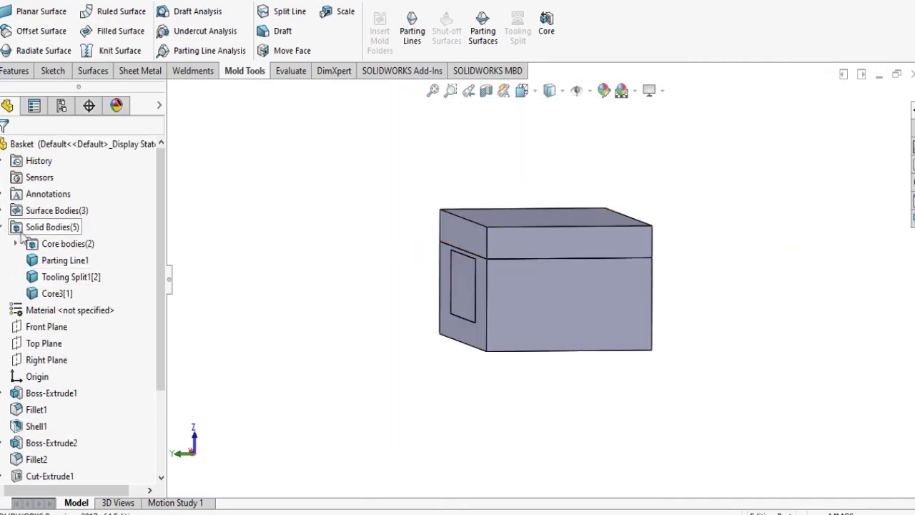
right_click(36, 229)
left_click(17, 244)
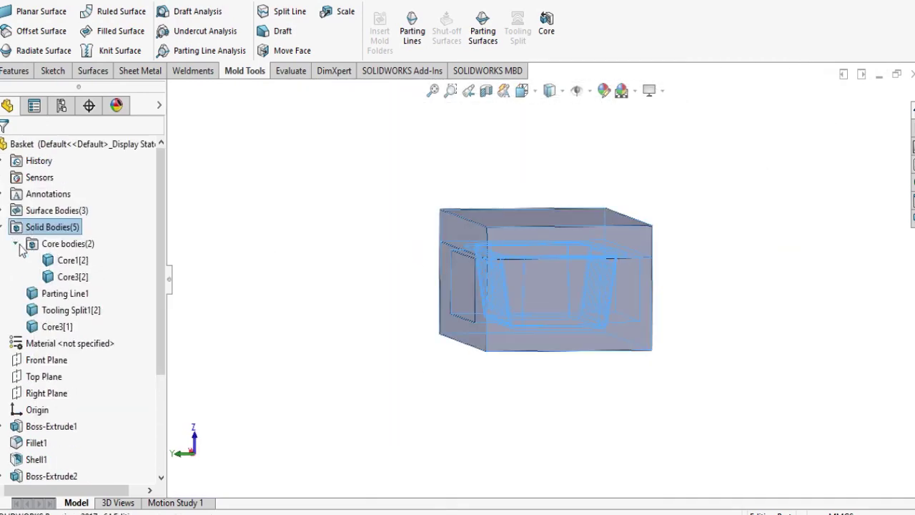
right_click(68, 230)
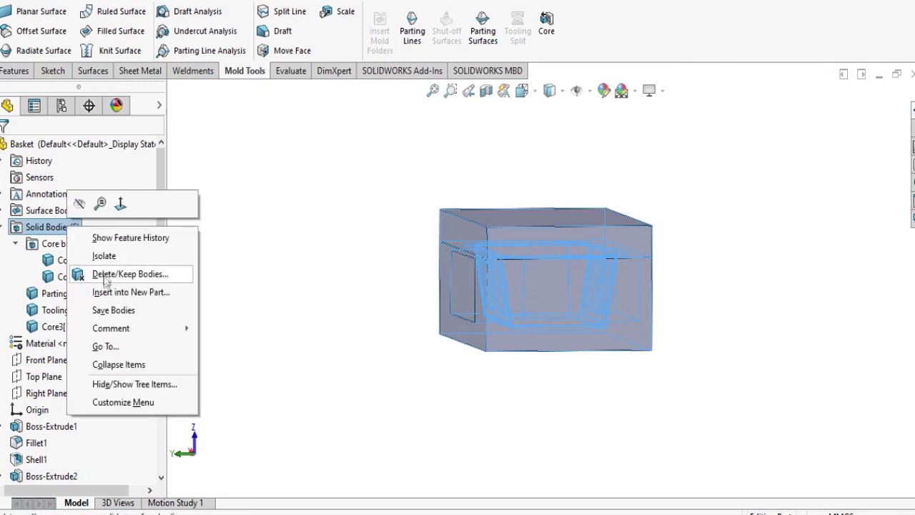
left_click(115, 309)
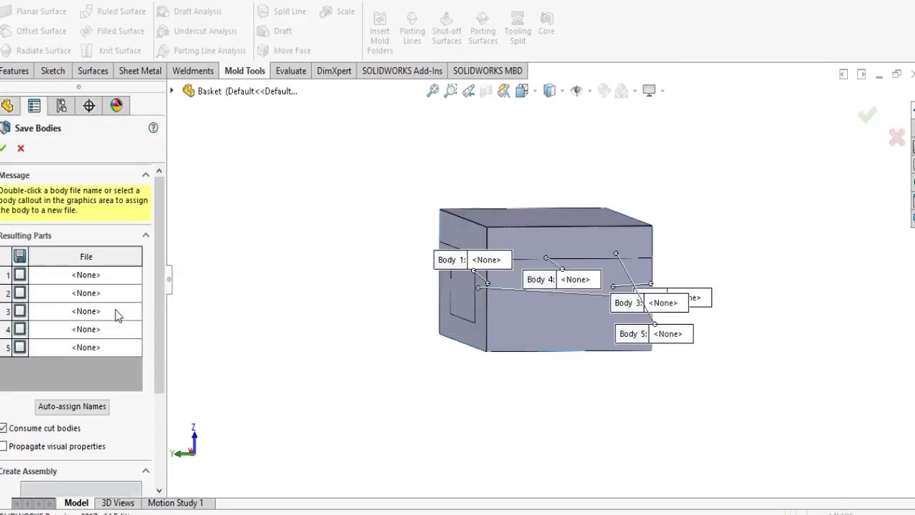
left_click(101, 409)
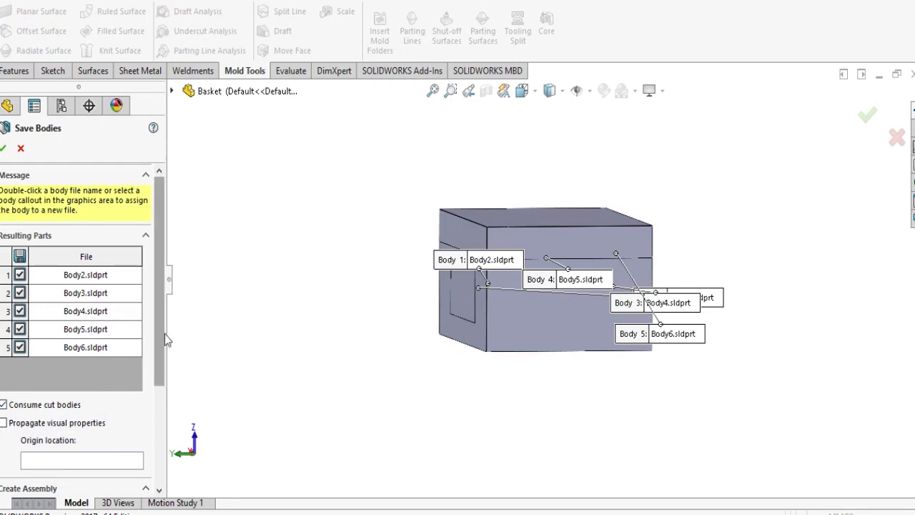
Set the assembly created from the saved bodies to a new file named basket-t.
left_click_drag(158, 339, 166, 404)
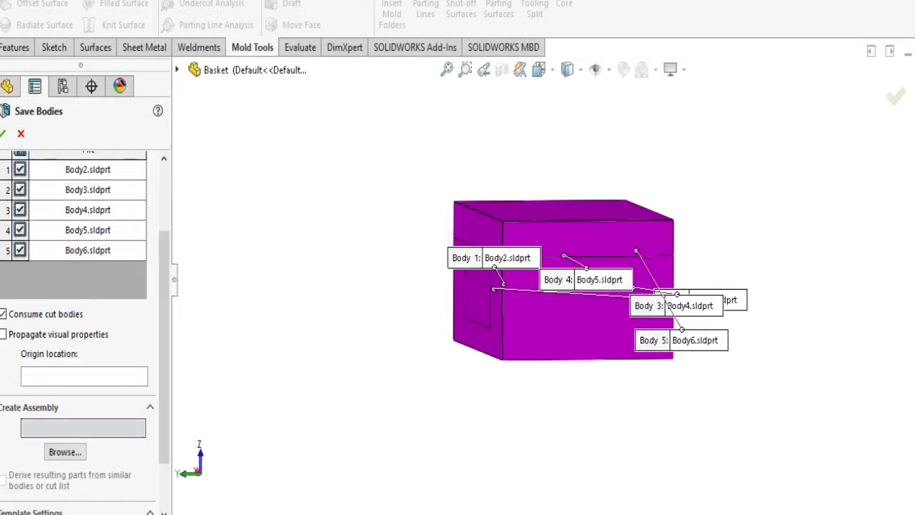
left_click(65, 452)
left_click(111, 382)
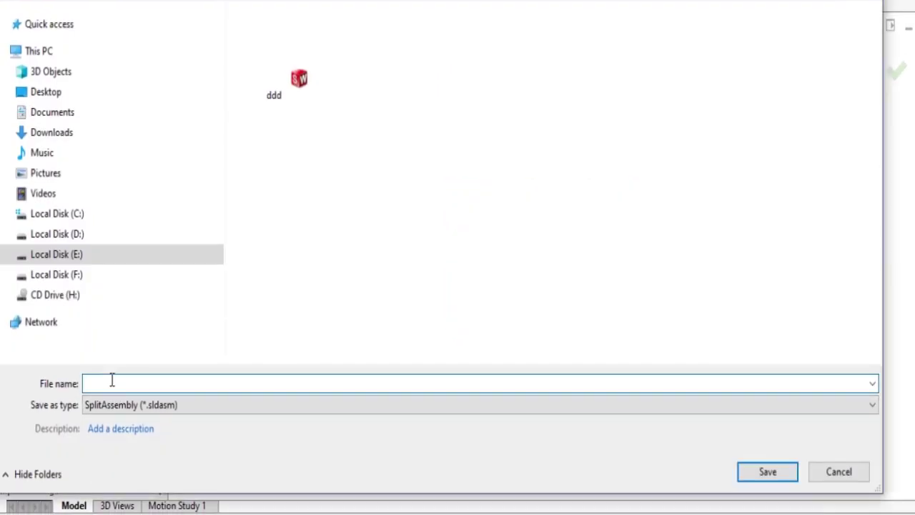
type("b")
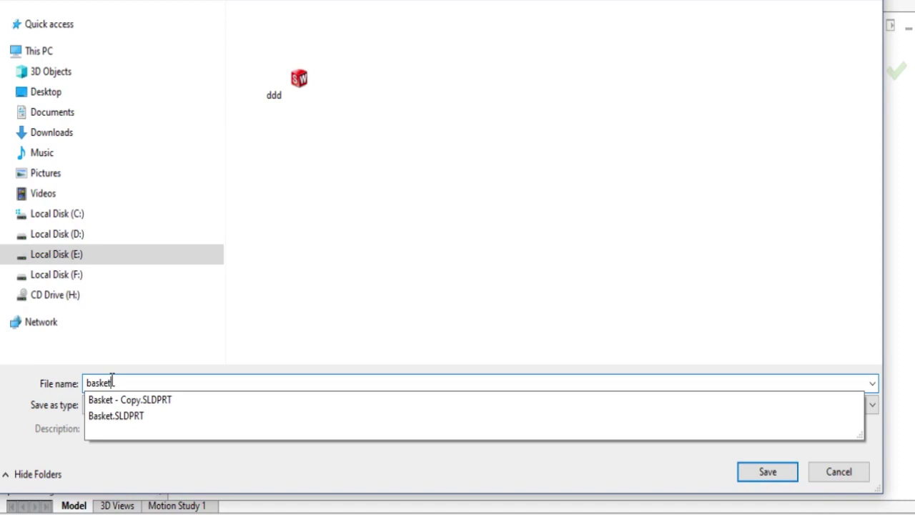
type("asket")
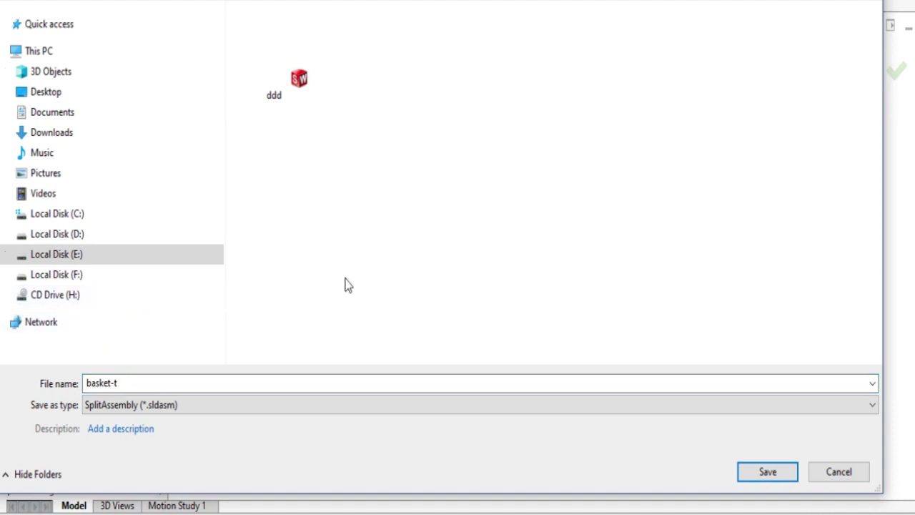
left_click(750, 477)
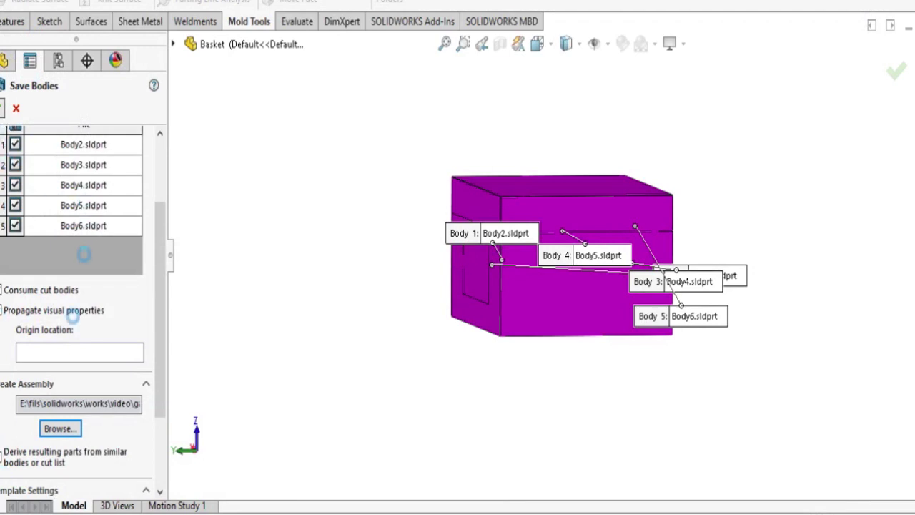
Save the bodies, changing the derived parts' units to those of the base part.
left_click(382, 196)
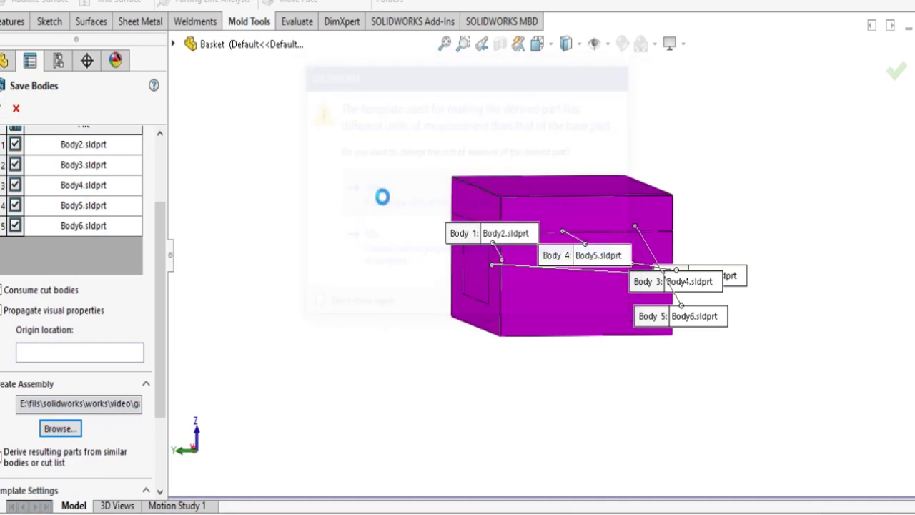
left_click(384, 204)
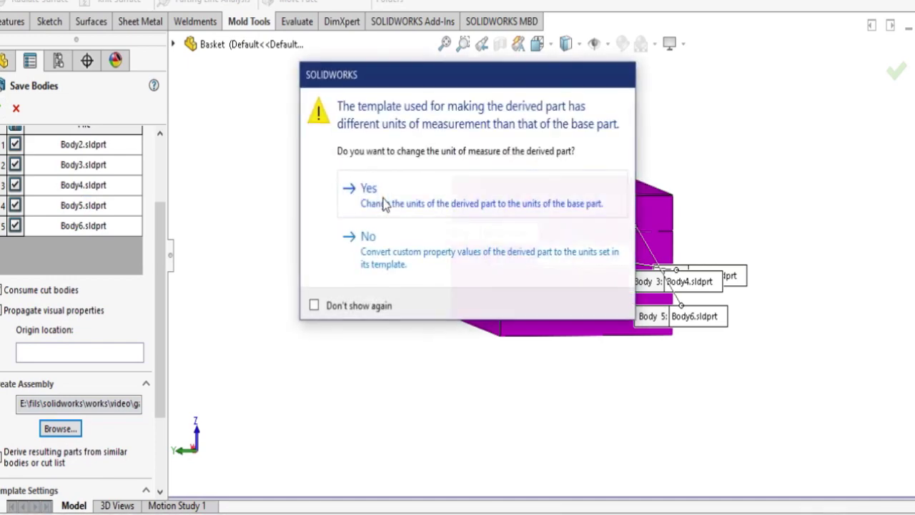
left_click(384, 202)
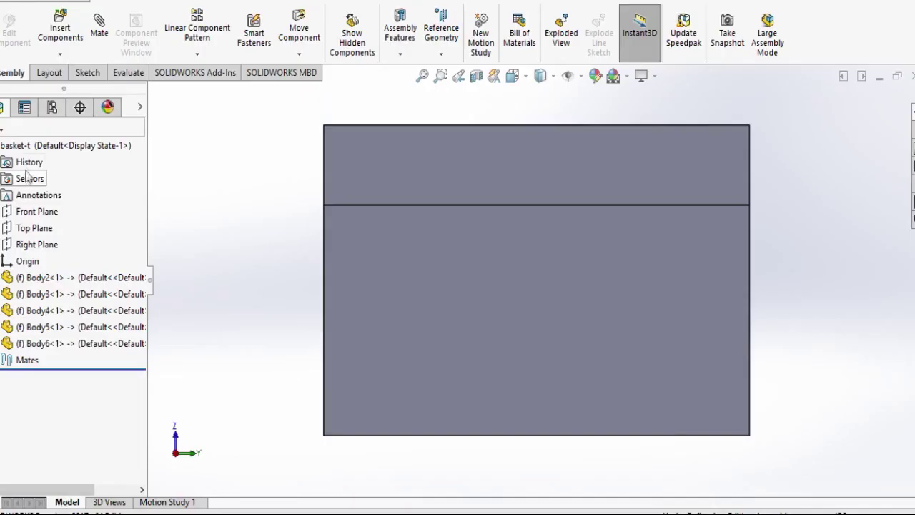
Start an exploded view of the basket-t assembly and move the top mold block up and the cavity block down along Z.
key("ctrl+7")
left_click(562, 32)
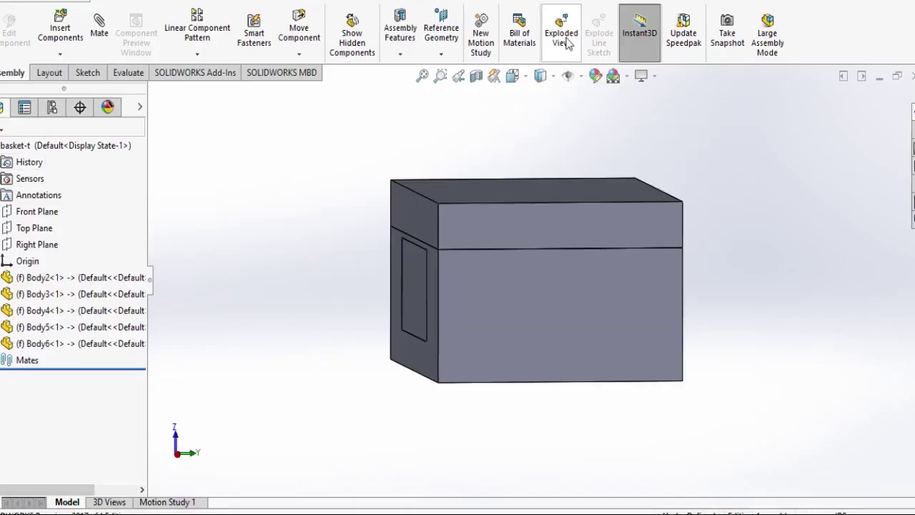
left_click(480, 245)
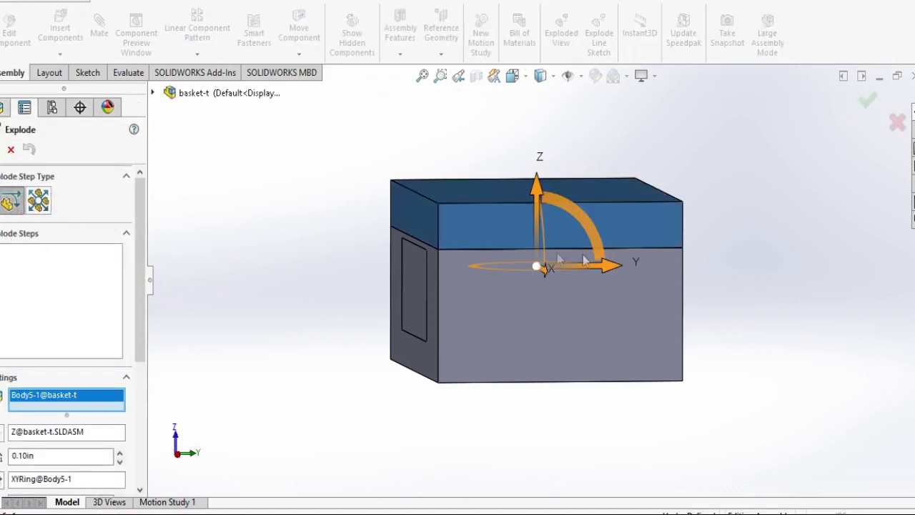
scroll(536, 271, "down", 2)
left_click_drag(545, 152, 542, 77)
left_click(565, 313)
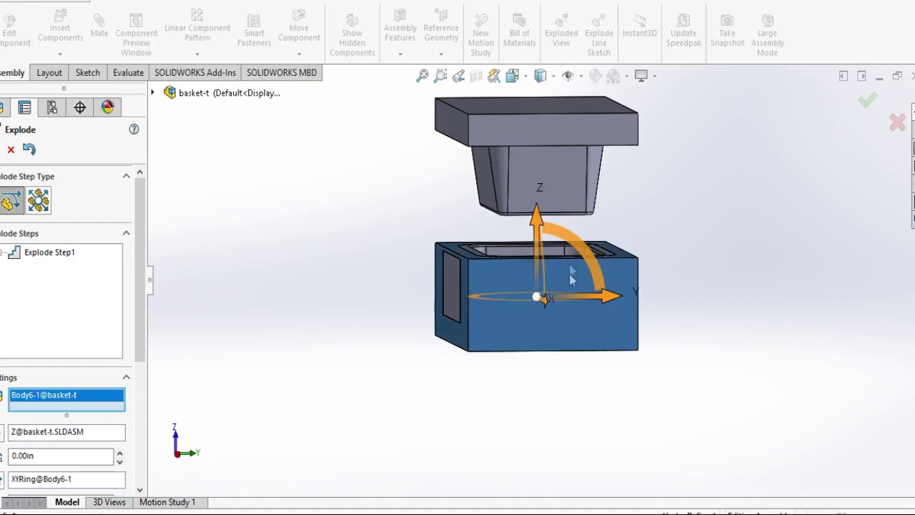
left_click_drag(538, 228, 538, 352)
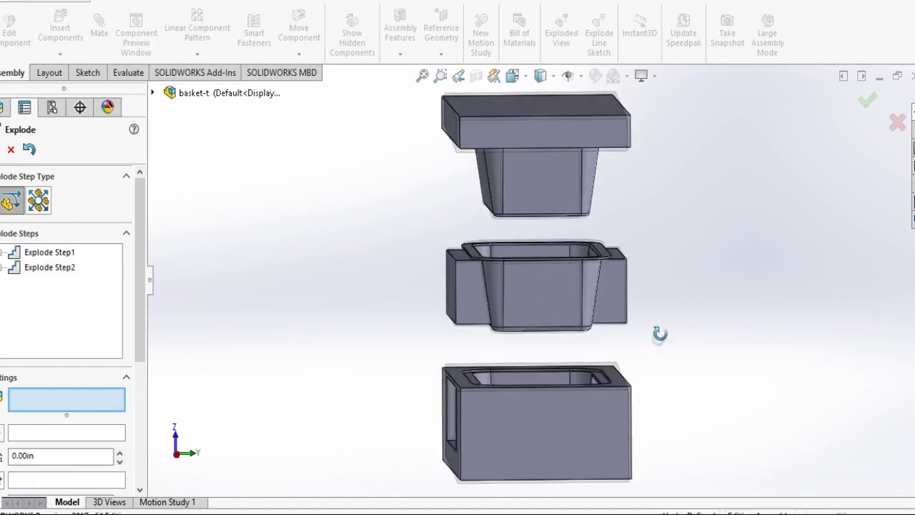
Explode the two side cores outward in opposite directions along Y, away from the basket, and finish the exploded view.
left_click(458, 309)
left_click_drag(547, 293, 449, 293)
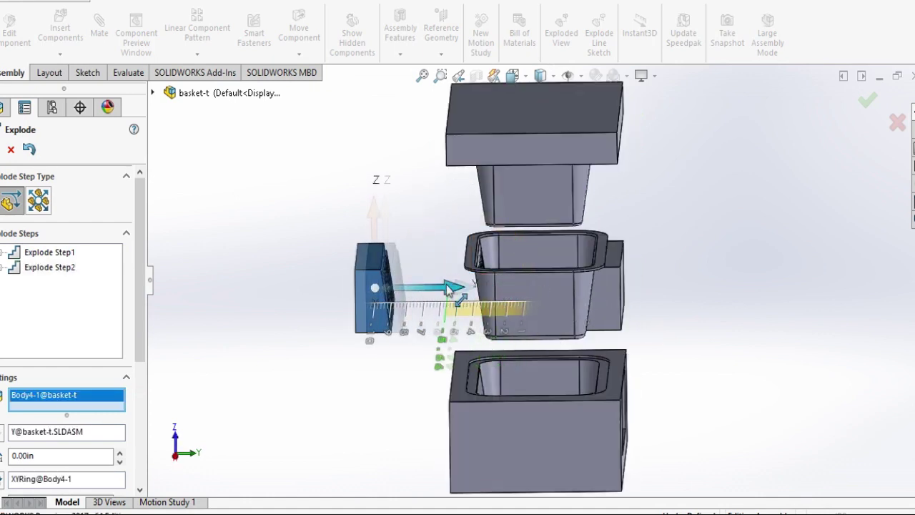
left_click(613, 304)
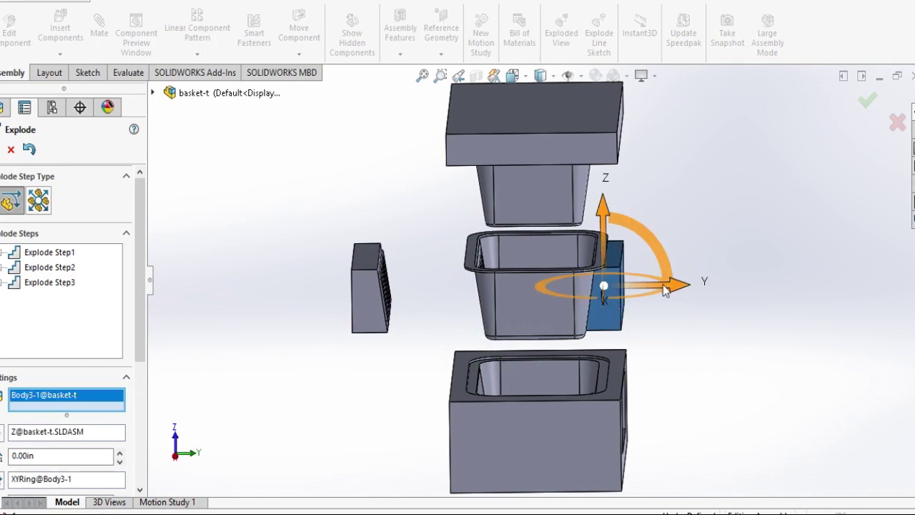
left_click_drag(665, 288, 786, 288)
middle_click_drag(648, 253, 610, 287)
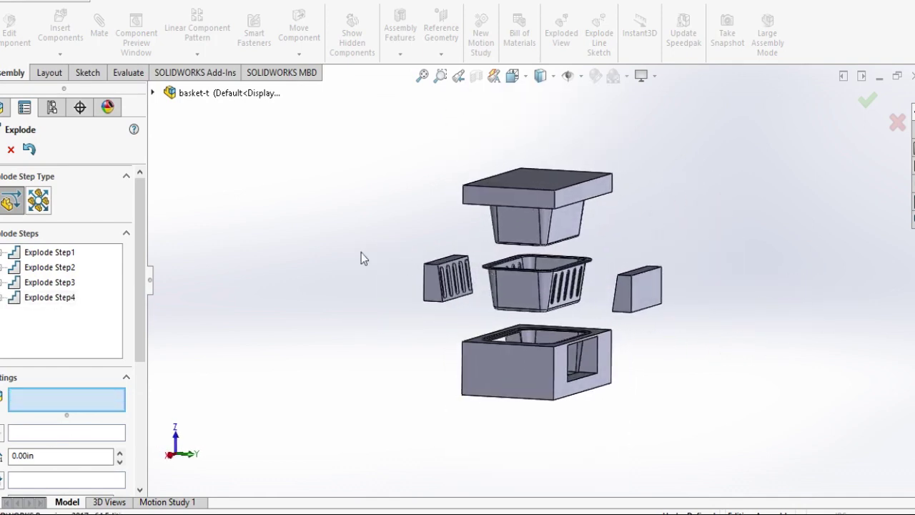
left_click(3, 149)
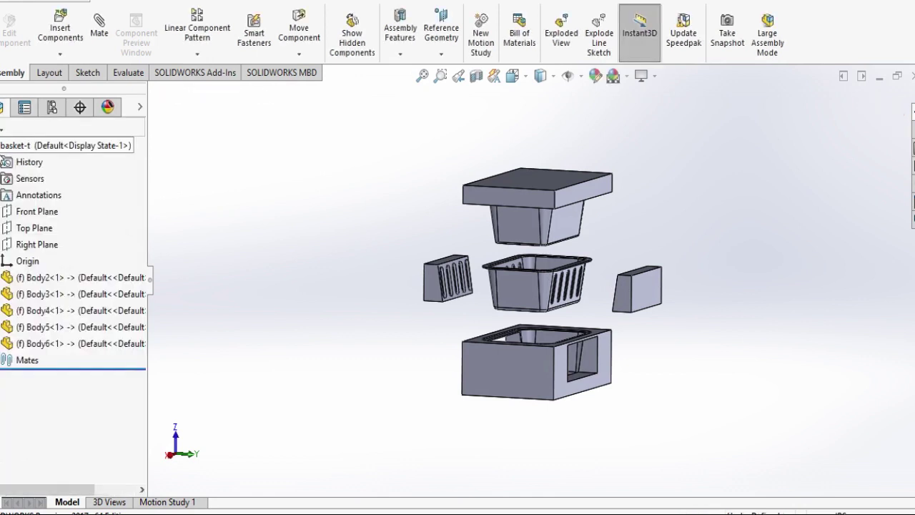
Apply a red color to the basket component Body2 at the assembly's component level.
right_click(44, 277)
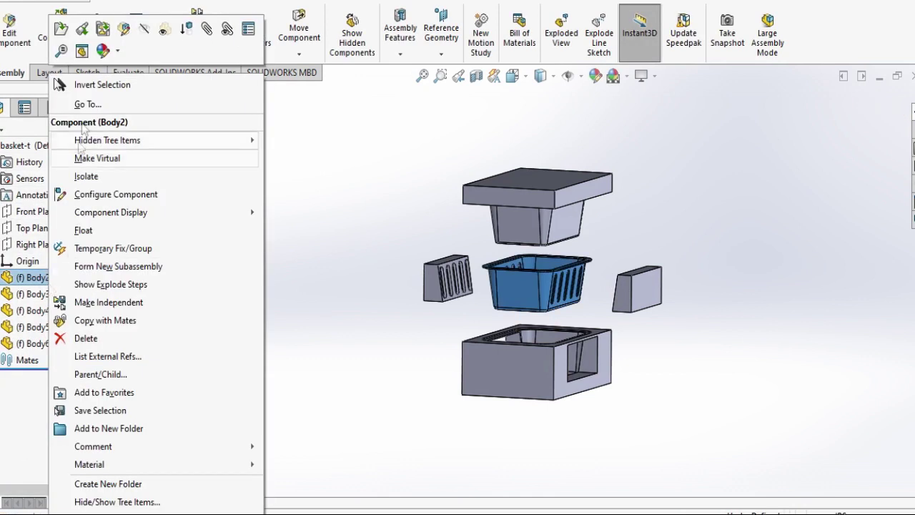
left_click(117, 52)
left_click(121, 87)
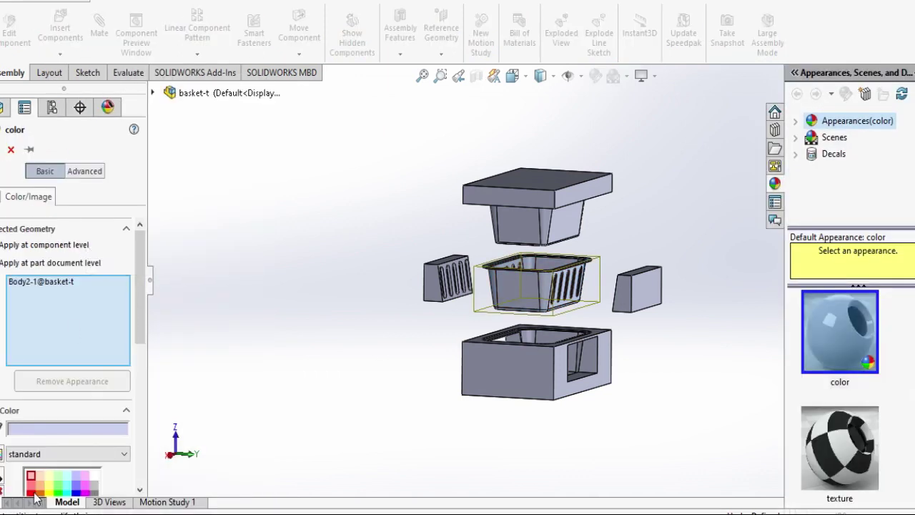
left_click(31, 492)
left_click(1, 150)
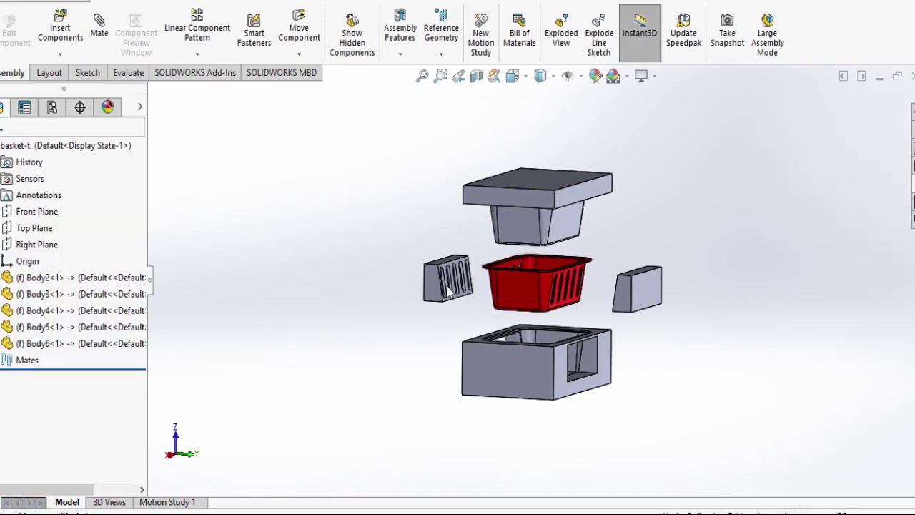
Color the side core Body3 light green at the component level.
right_click(67, 295)
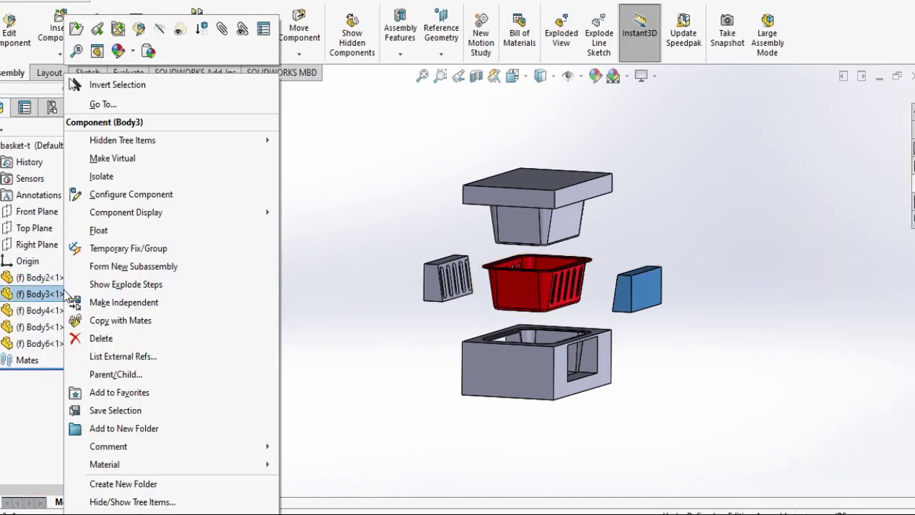
left_click(132, 54)
left_click(127, 104)
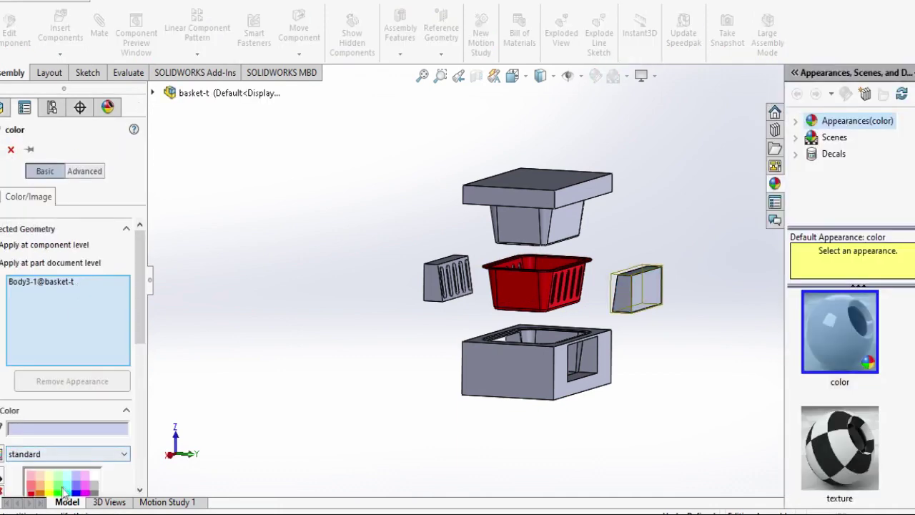
left_click(1, 149)
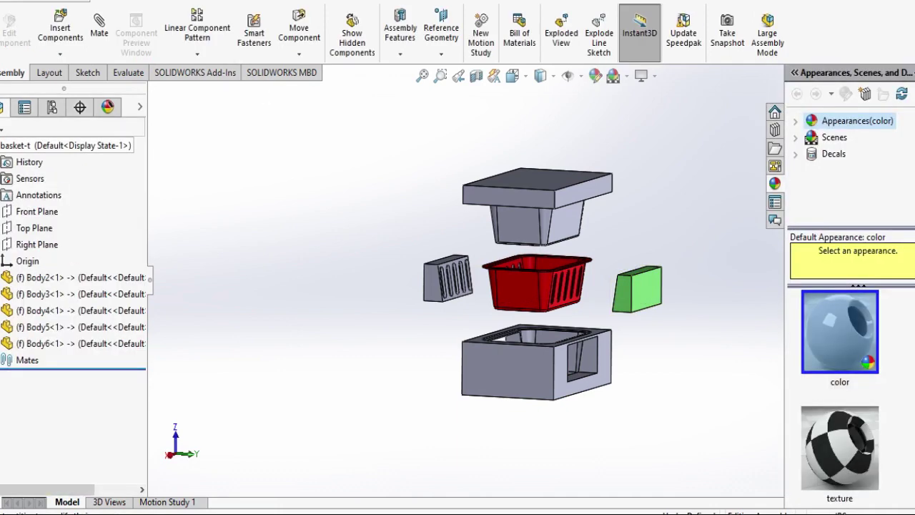
Give the opposite side core, Body4, the same light green component color.
left_click(29, 312)
left_click(98, 290)
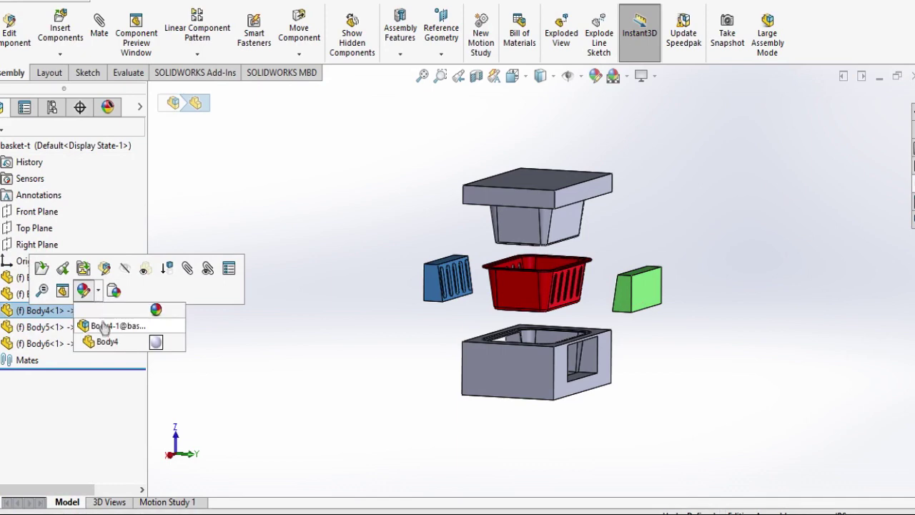
left_click(105, 324)
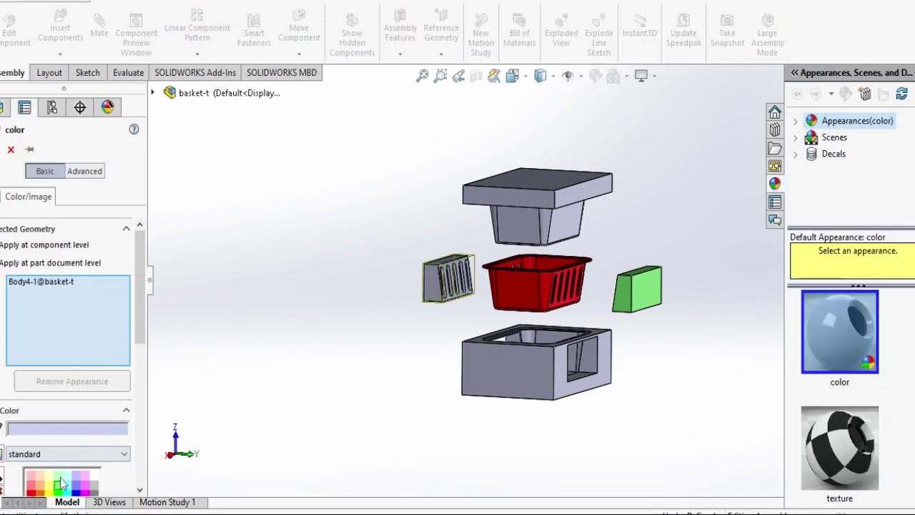
left_click(0, 149)
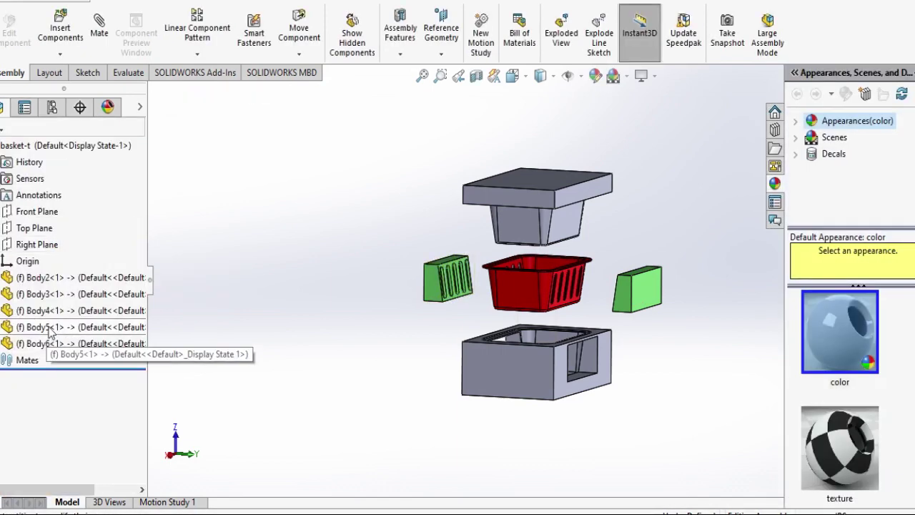
Color the top mold block Body5 light cyan at the component level.
right_click(48, 327)
left_click(114, 52)
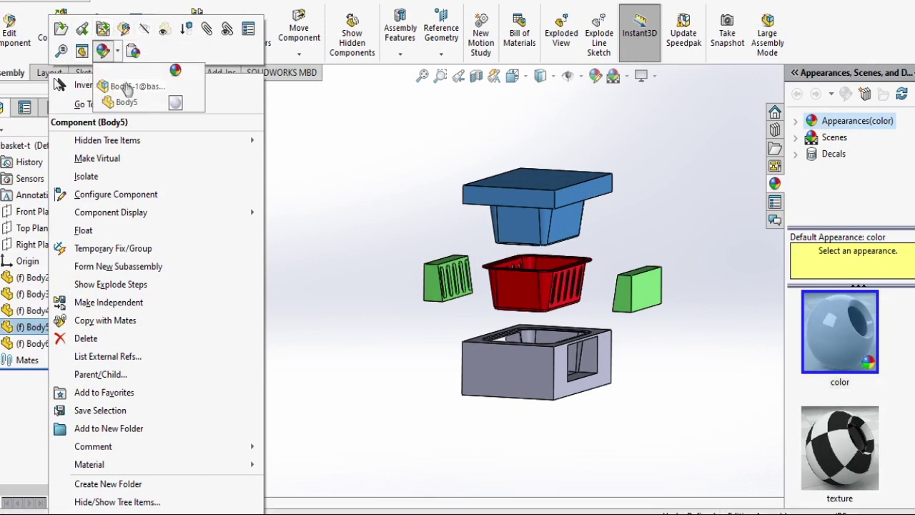
left_click(126, 89)
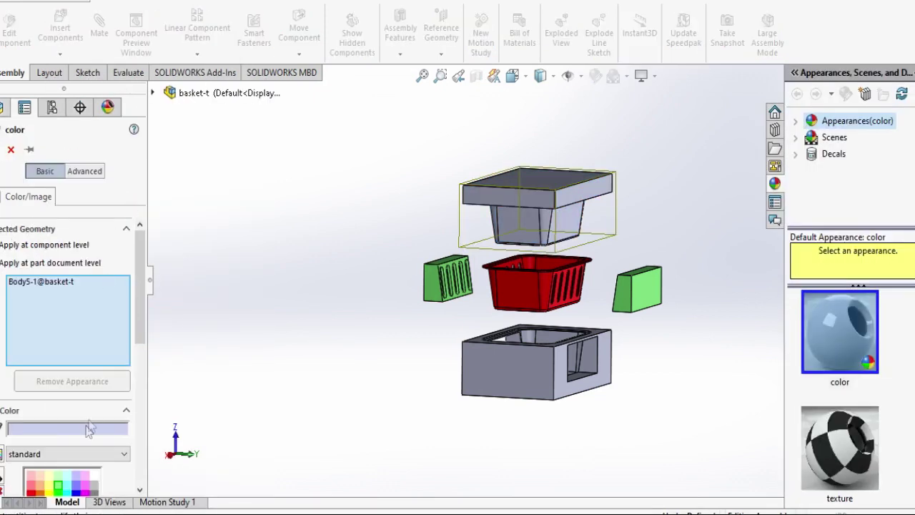
left_click(72, 486)
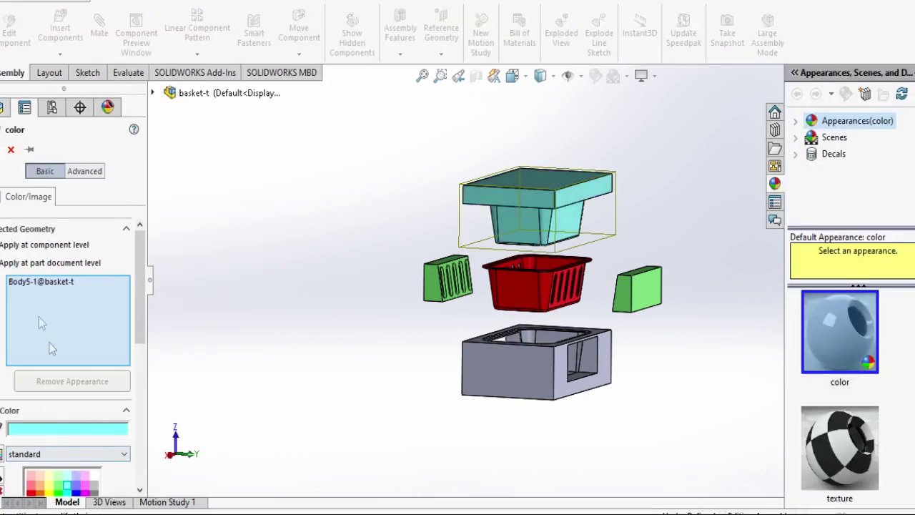
left_click(1, 149)
Color the bottom cavity block Body6 blue at the component level.
right_click(25, 345)
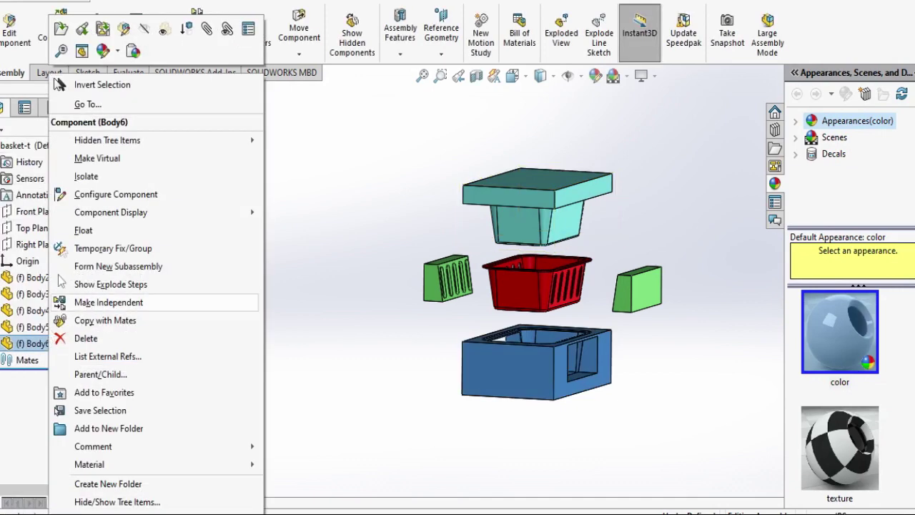
left_click(120, 51)
left_click(121, 87)
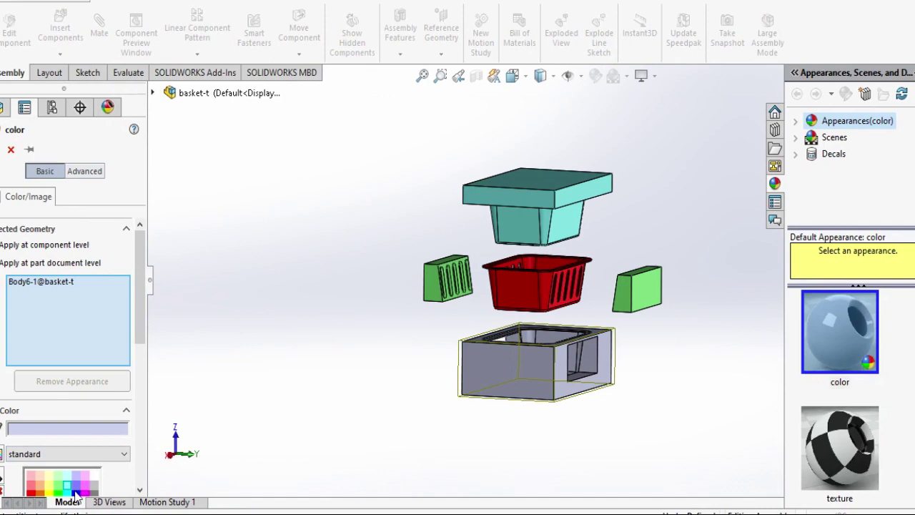
left_click(75, 490)
left_click(0, 150)
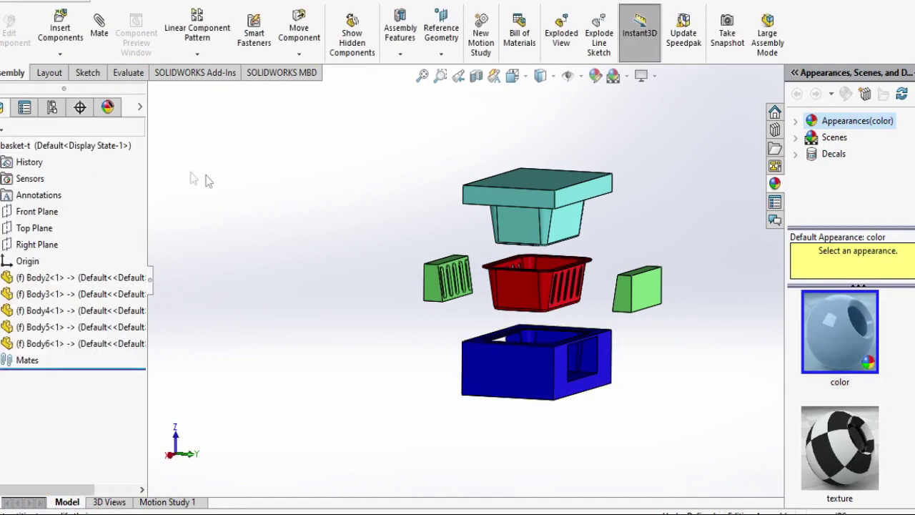
Inspect the colored exploded mold from several angles and orient the view square to the YZ plane with Z up.
middle_click_drag(453, 217, 504, 202)
scroll(570, 262, "down", 3)
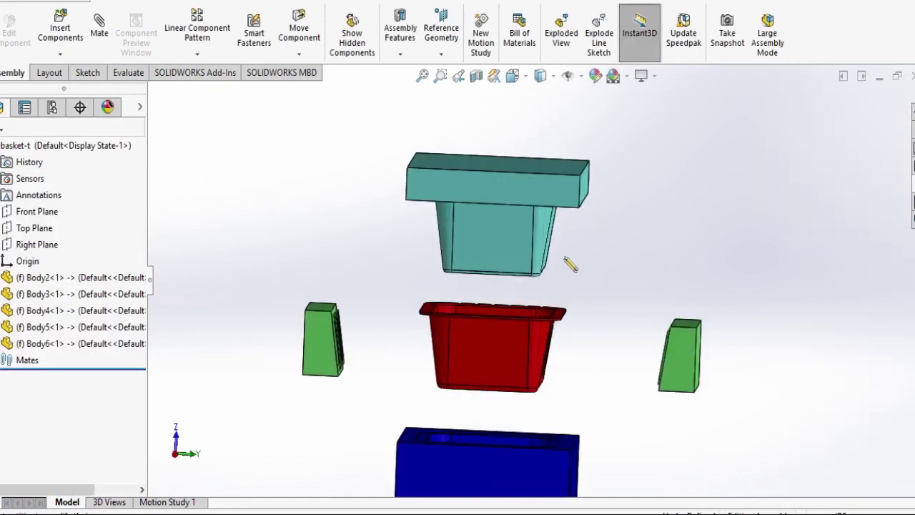
middle_click_drag(548, 260, 558, 276)
scroll(563, 283, "up", 3)
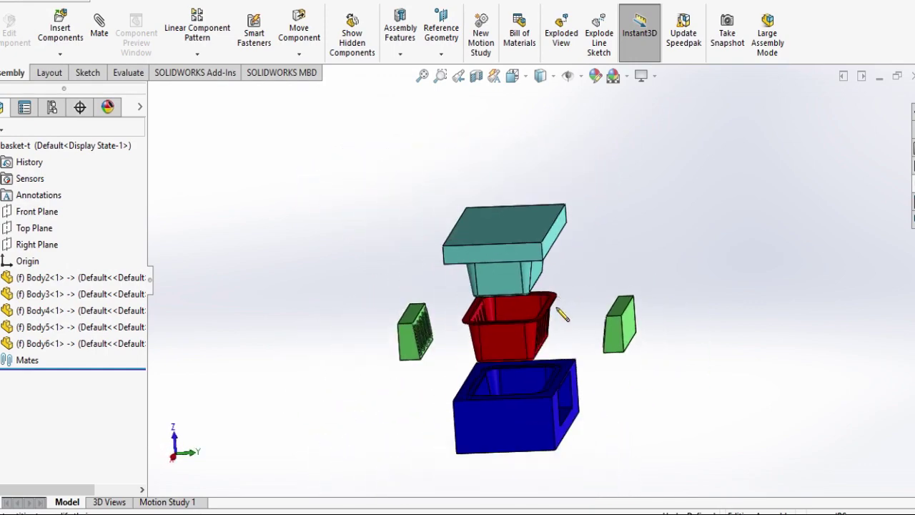
left_click(512, 76)
left_click(462, 310)
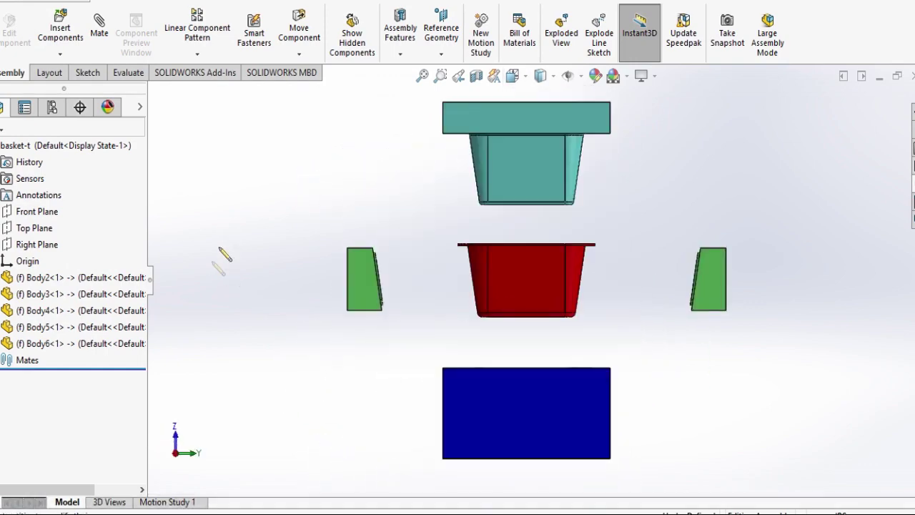